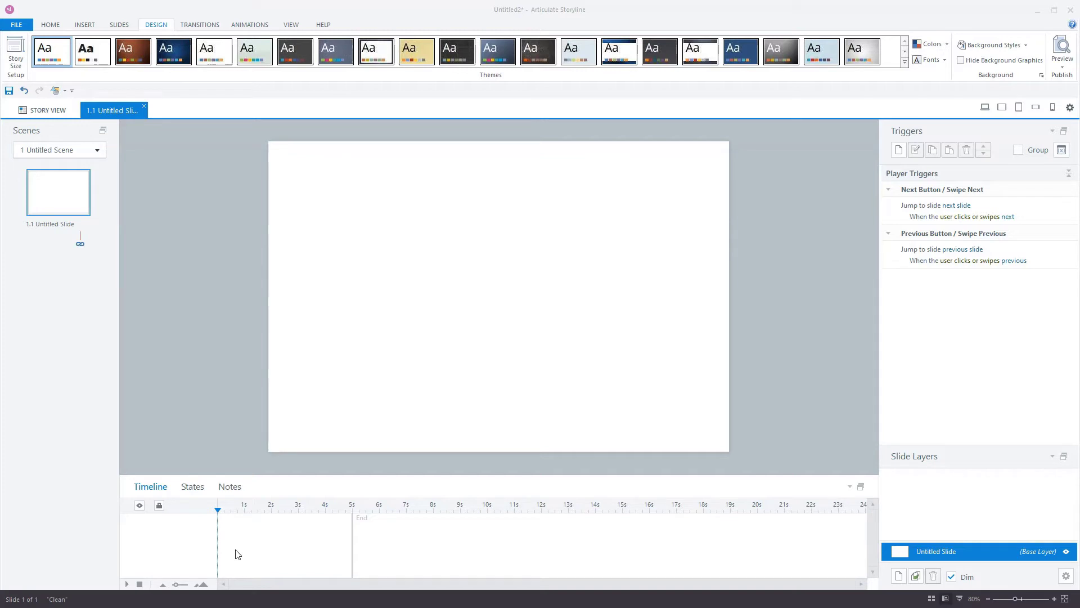
# - Switch the ribbon from DESIGN back to HOME with blank slide 1.1 showing
pyautogui.click(787, 400)
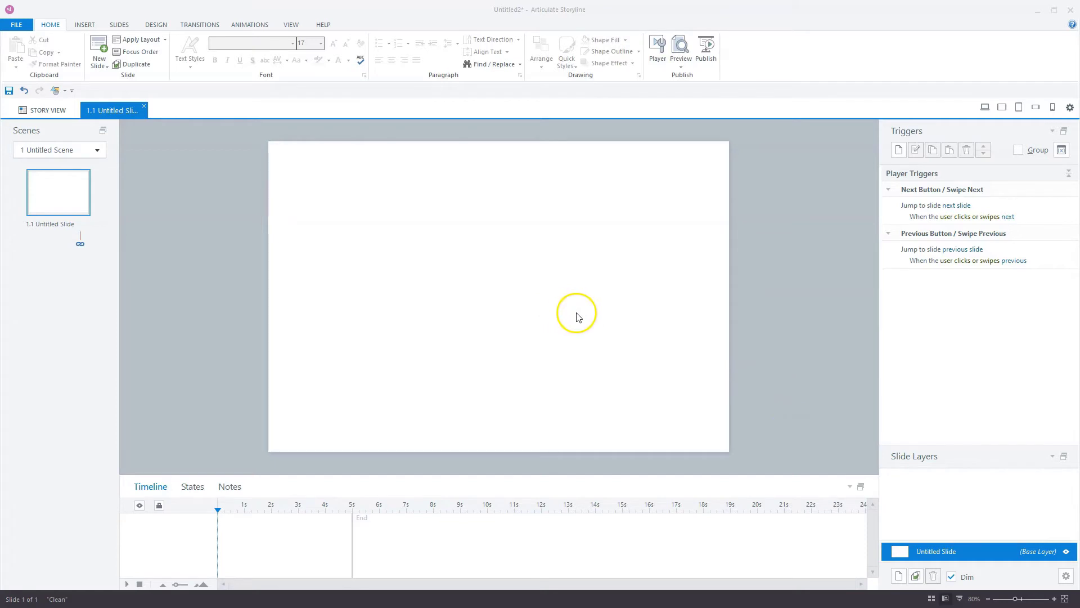
# - Add a trigger changing the Next Button to Disabled when the timeline starts
pyautogui.click(900, 152)
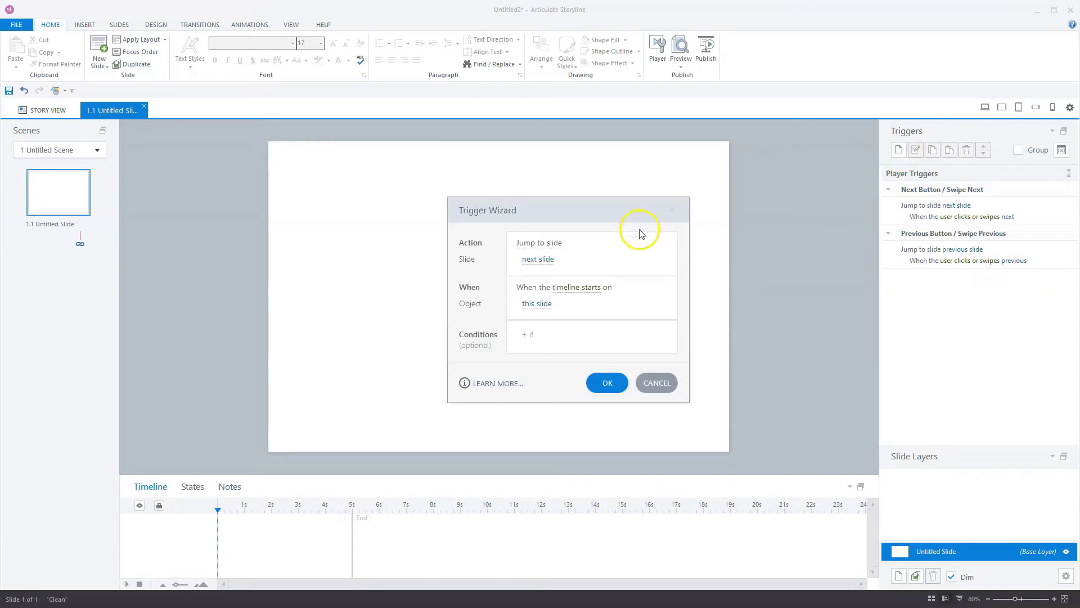
pyautogui.click(544, 242)
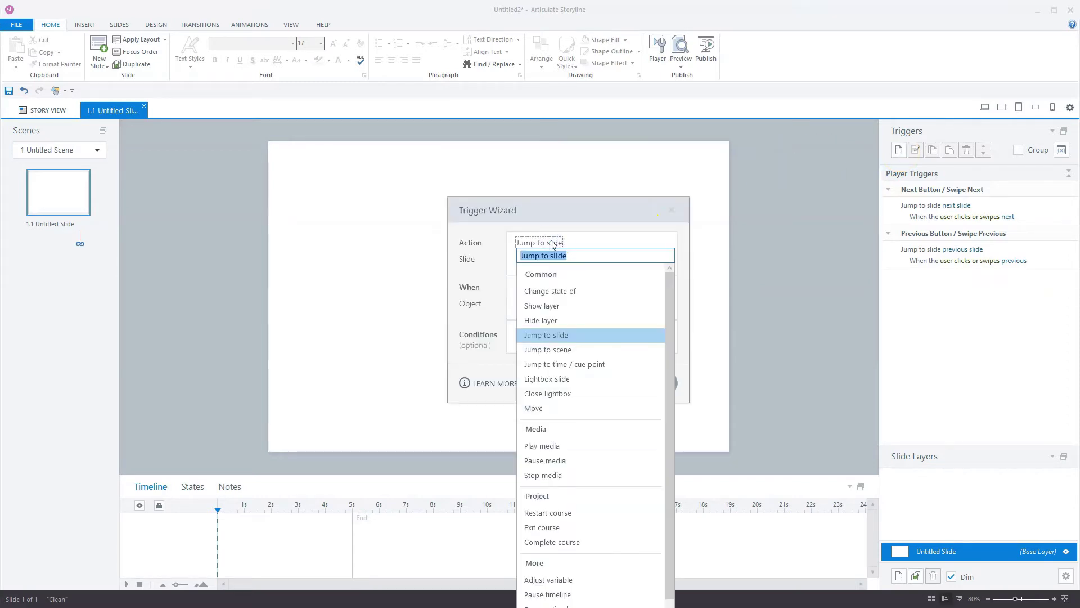
pyautogui.click(550, 291)
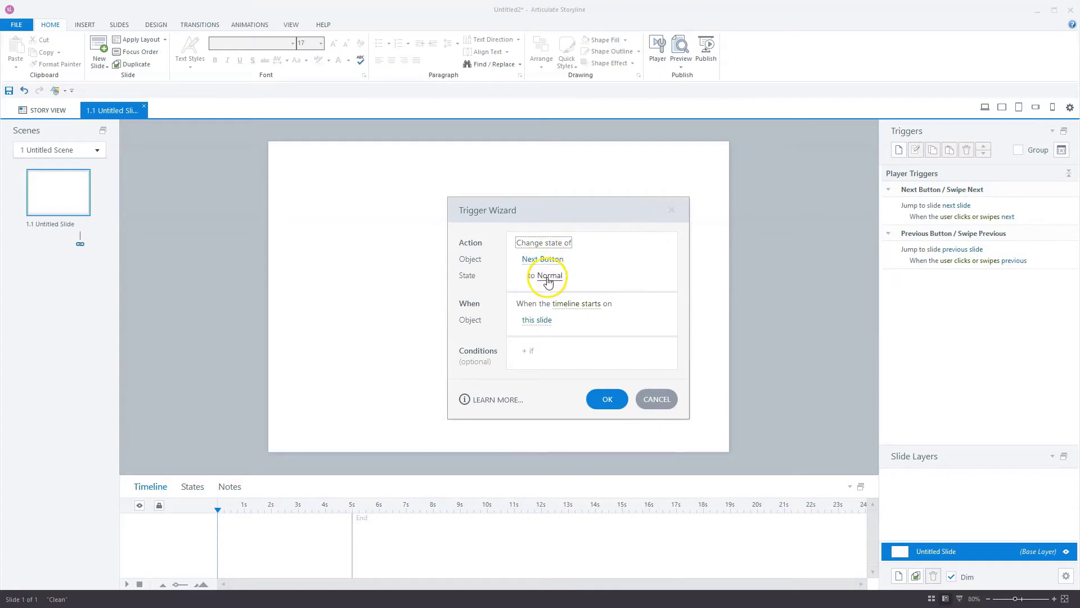
pyautogui.click(549, 279)
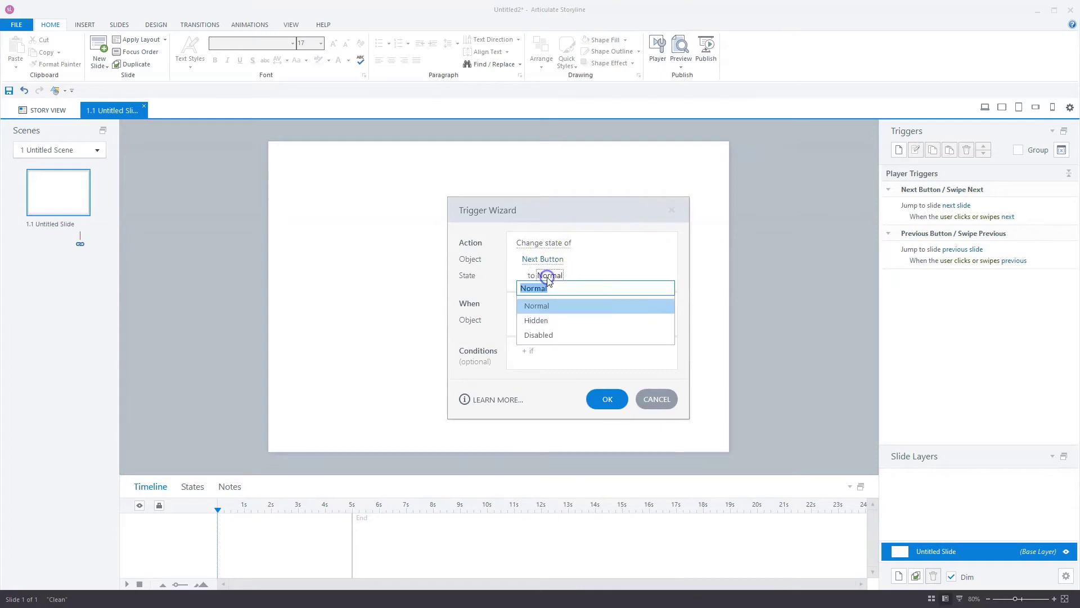
pyautogui.click(542, 334)
pyautogui.click(606, 397)
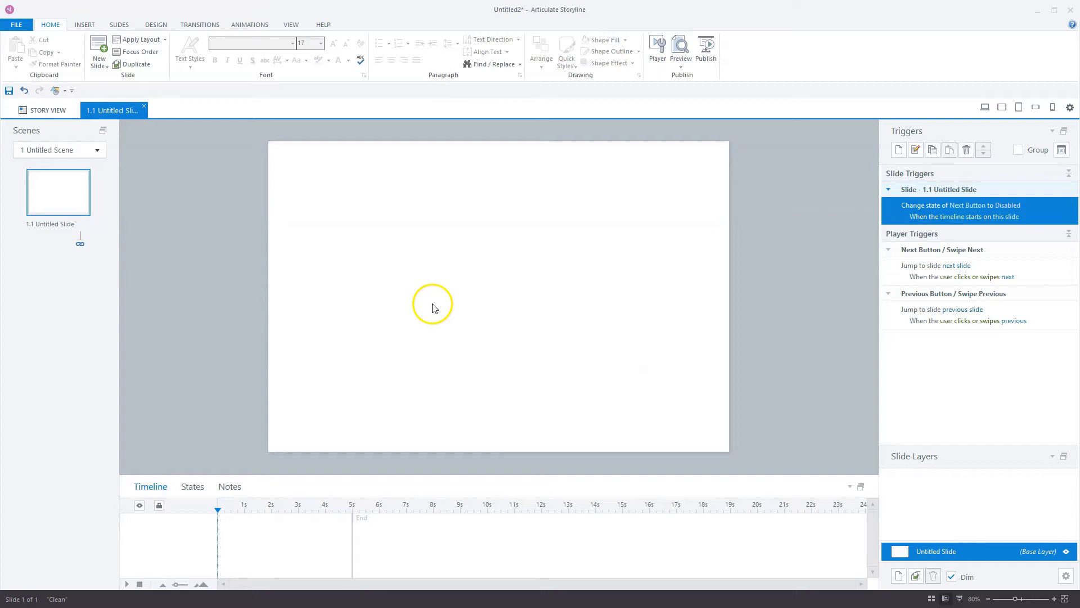
# - Draw a text entry field at the slide centre with placeholder 'Fill in your password'
pyautogui.click(85, 25)
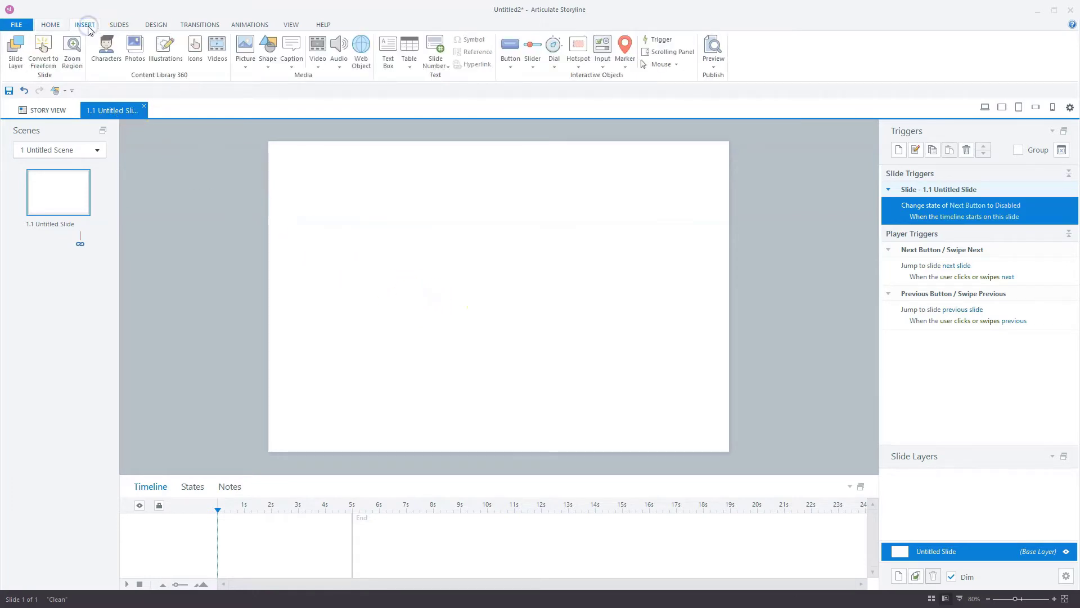
pyautogui.click(604, 68)
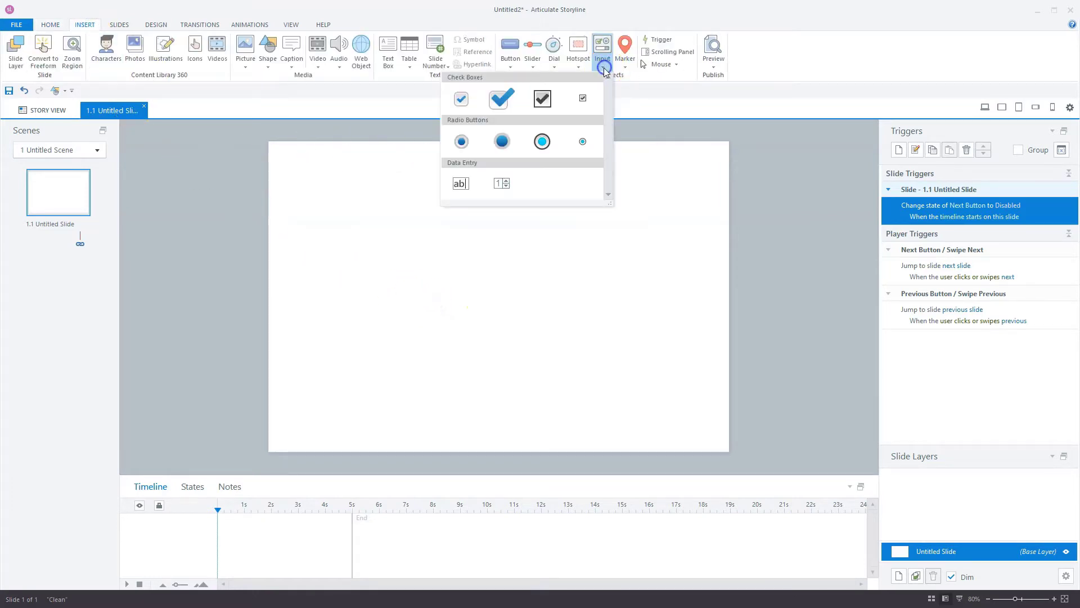
pyautogui.click(460, 184)
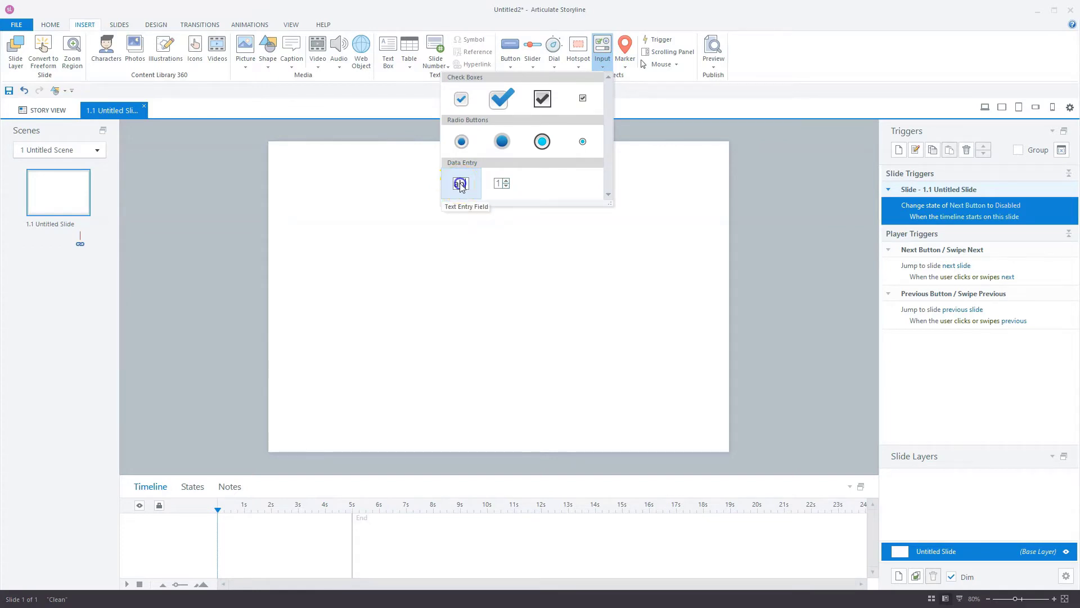
pyautogui.click(420, 280)
pyautogui.moveTo(492, 290); pyautogui.dragTo(560, 302)
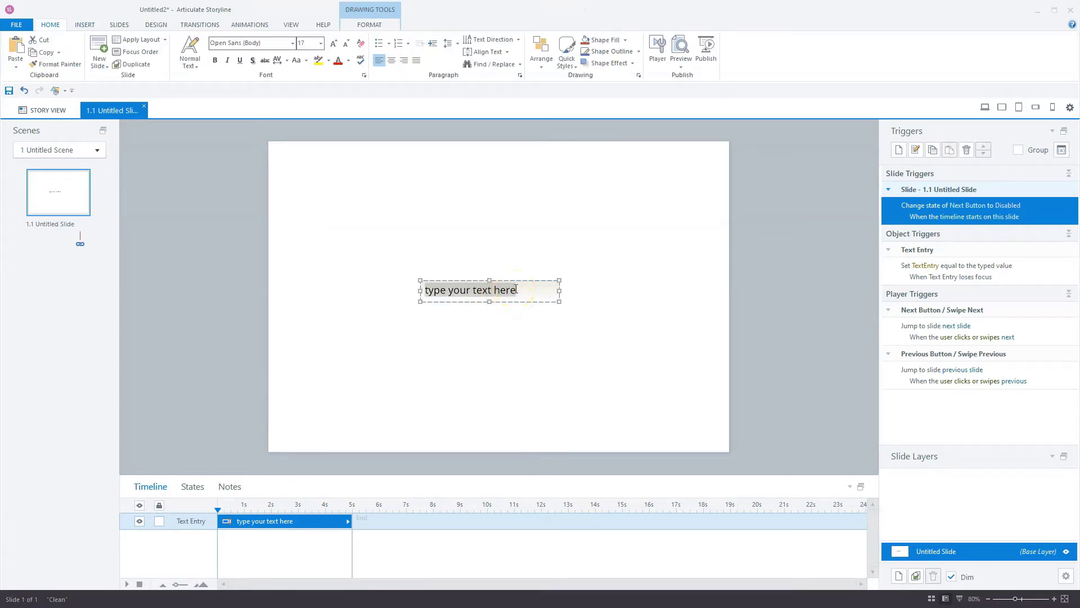
pyautogui.write('Fill i')
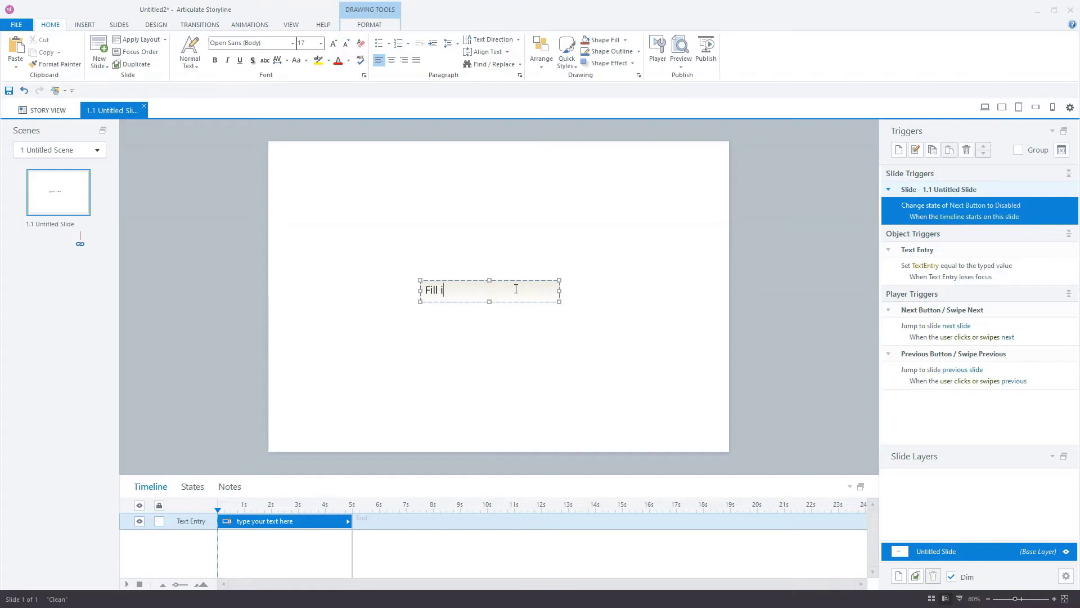
pyautogui.write('n your')
pyautogui.click(507, 292)
pyautogui.write('password')
pyautogui.click(511, 281)
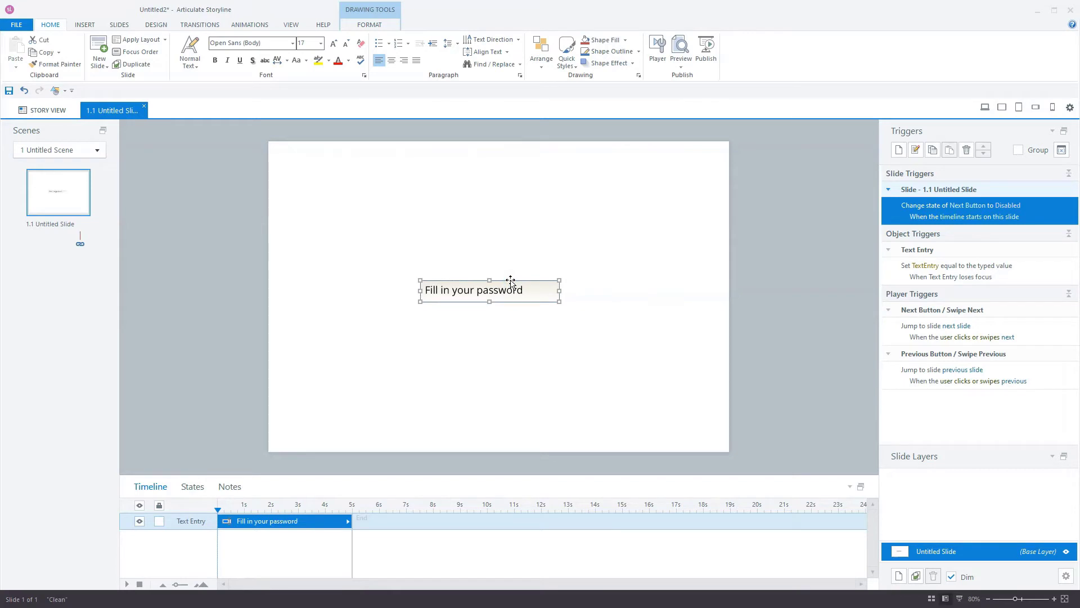
pyautogui.click(512, 281)
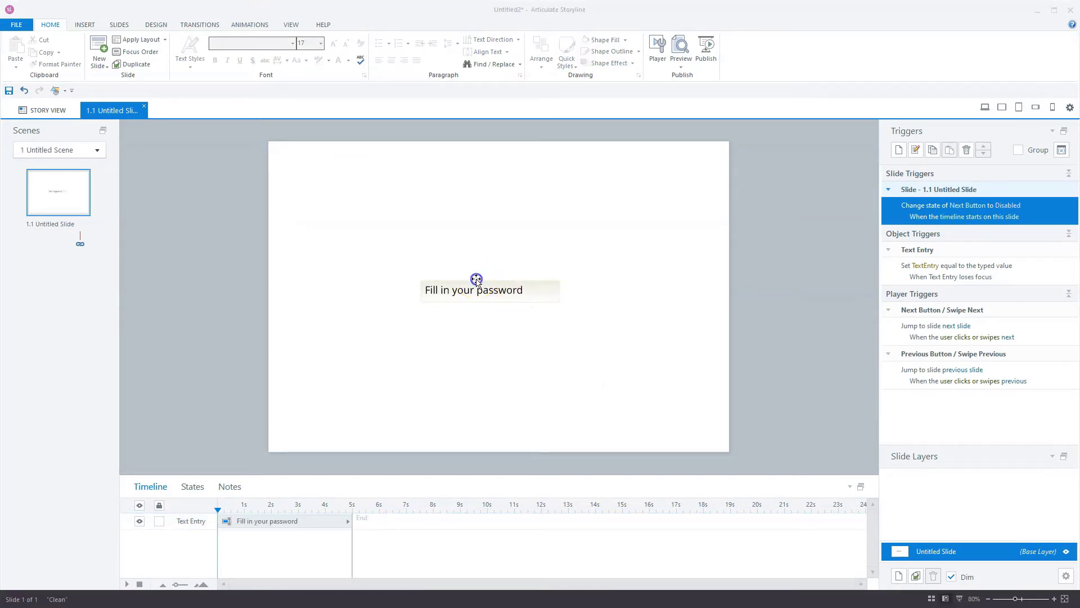
# - Add a trigger setting Next Button to Normal when TextEntry changes, if TextEntry equals the expected password
pyautogui.click(480, 280)
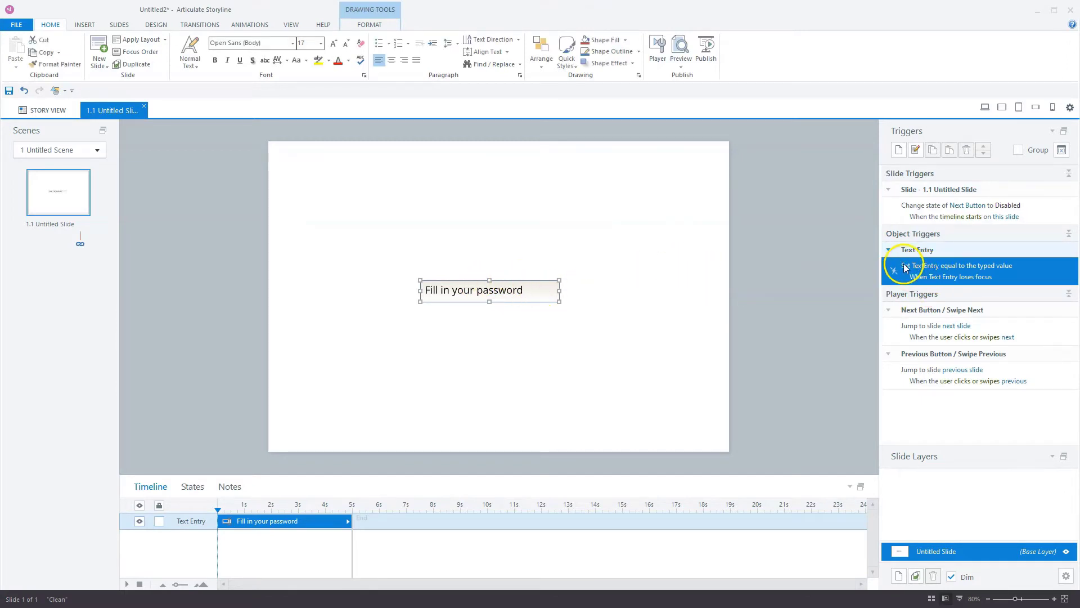
pyautogui.click(899, 151)
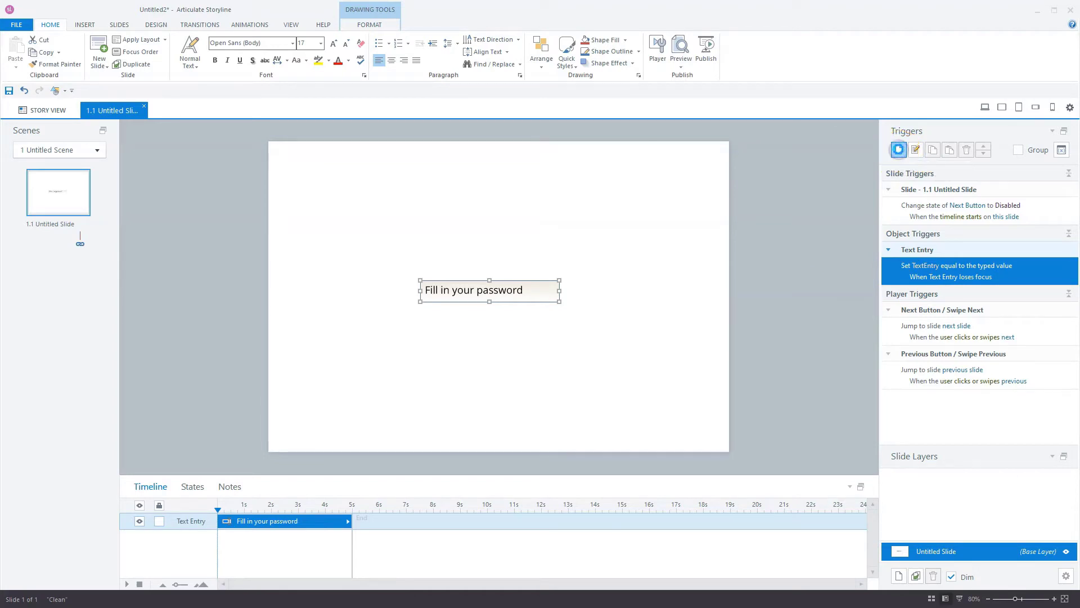
pyautogui.click(557, 262)
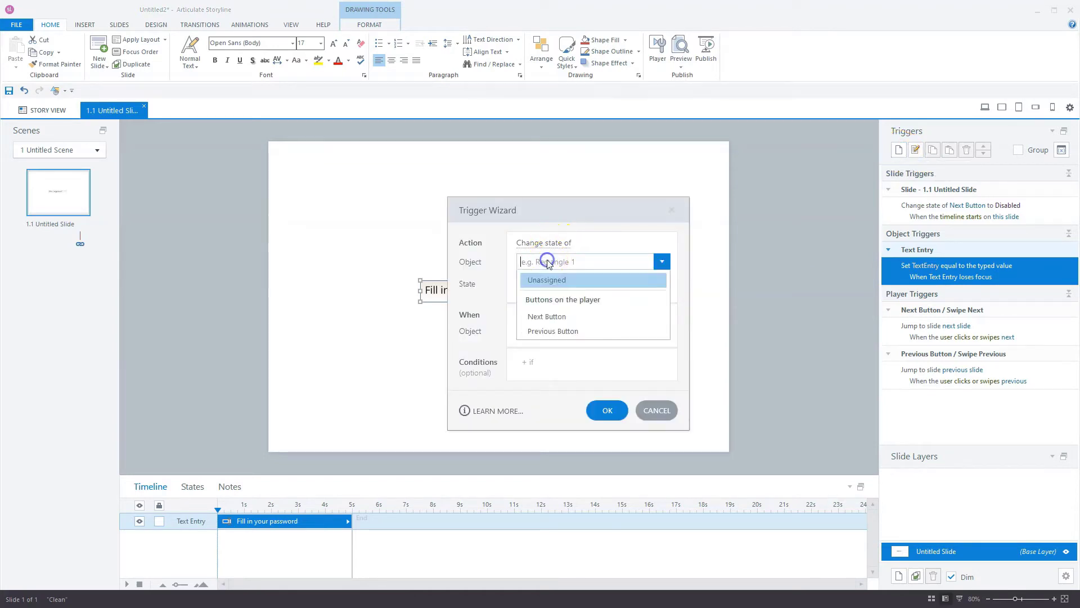
pyautogui.click(551, 315)
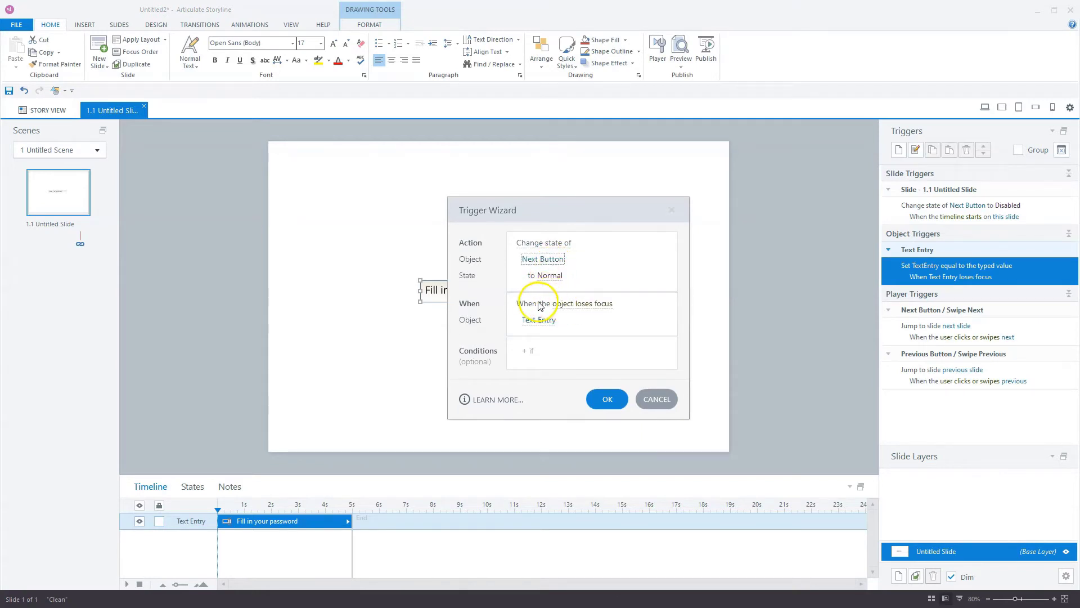
pyautogui.click(579, 304)
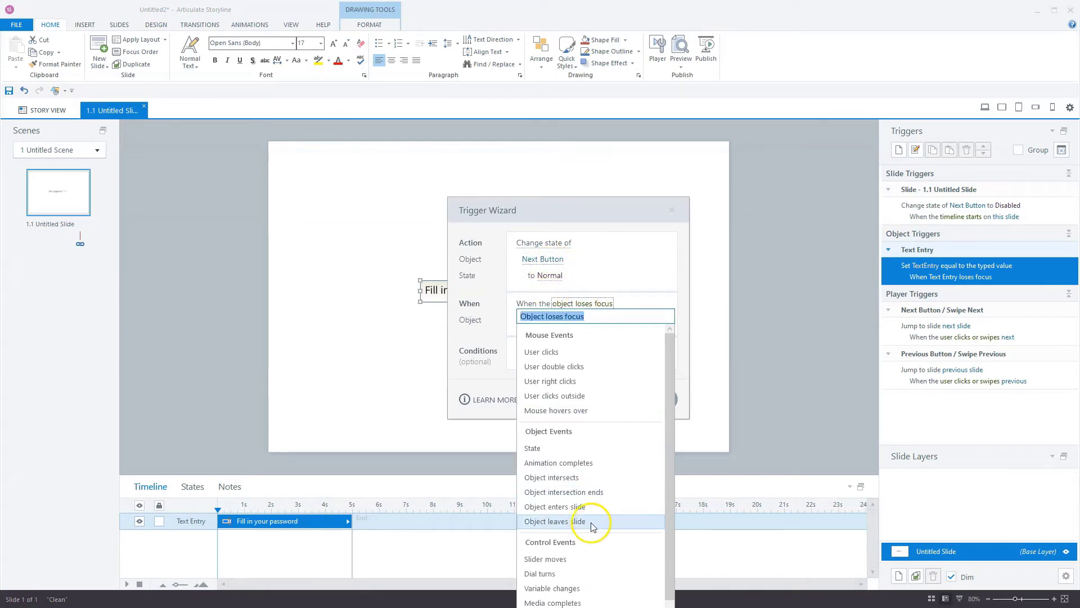
pyautogui.scroll(-1, 585, 534)
pyautogui.click(571, 566)
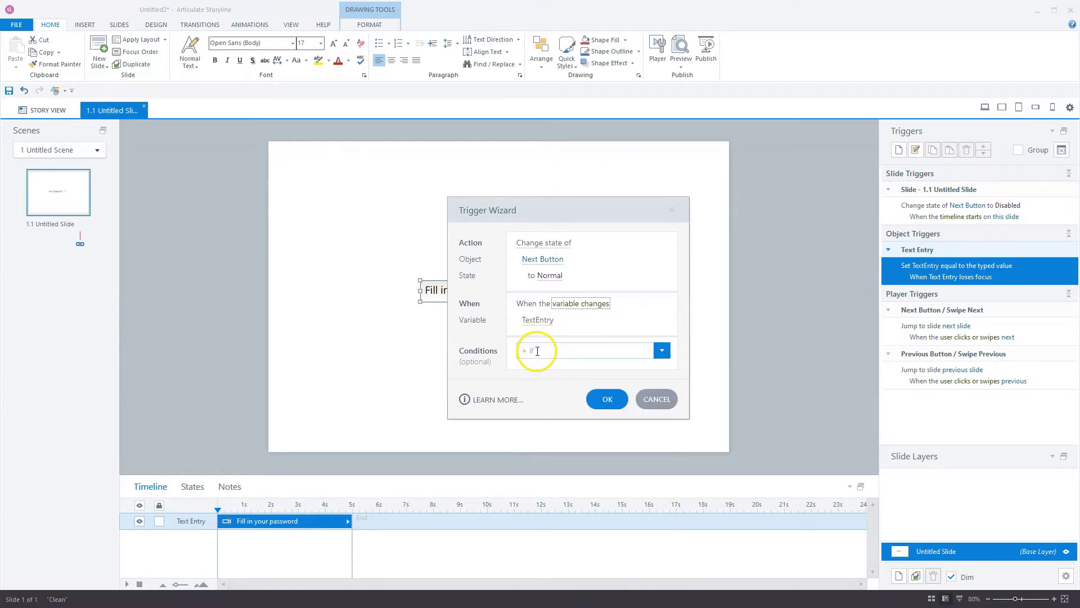
pyautogui.click(538, 351)
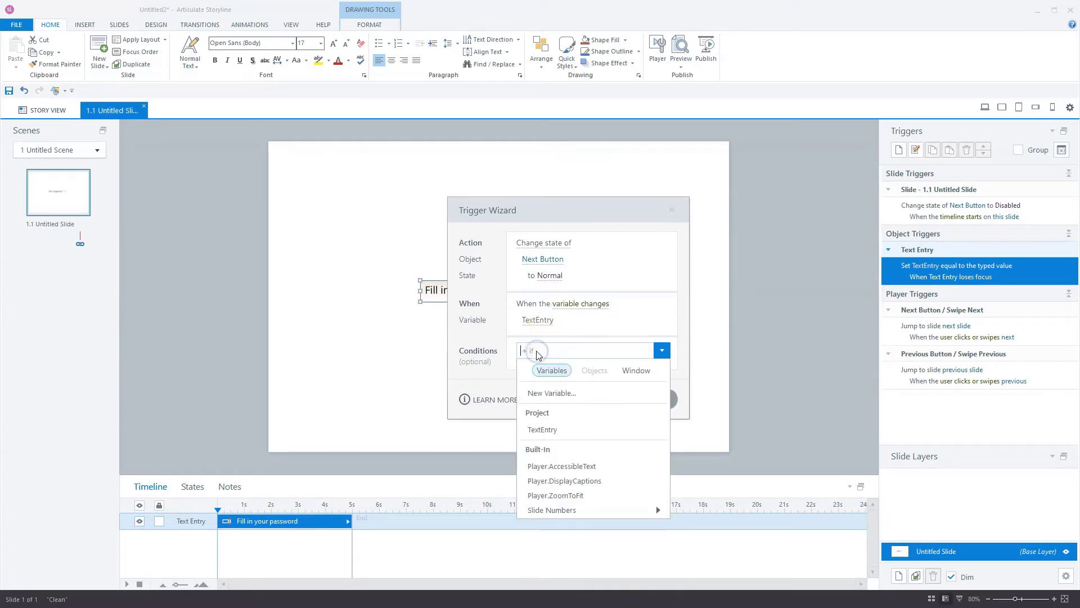
pyautogui.click(549, 431)
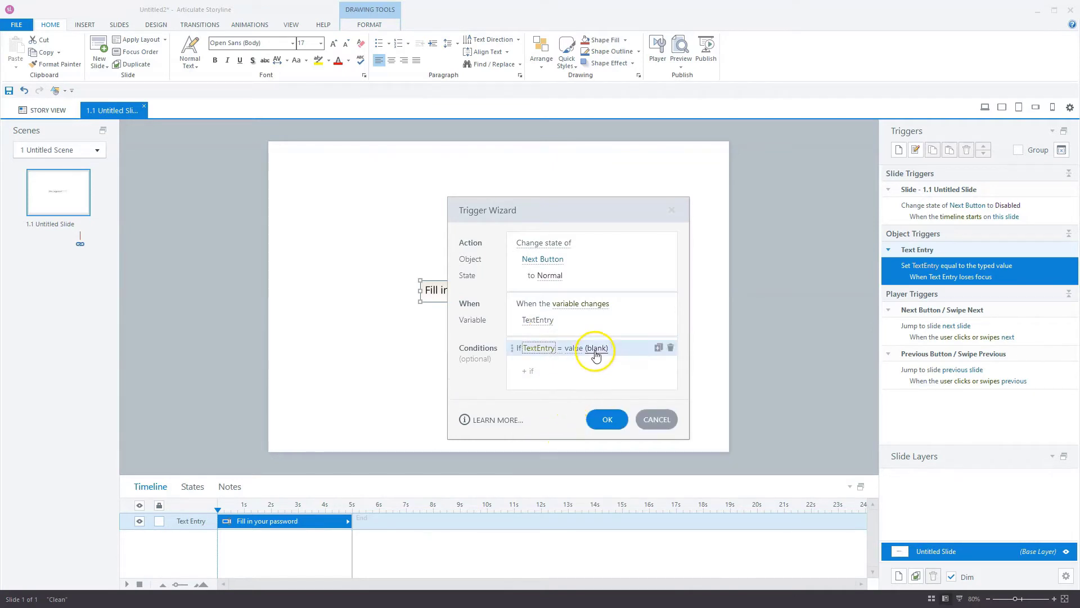
pyautogui.click(596, 355)
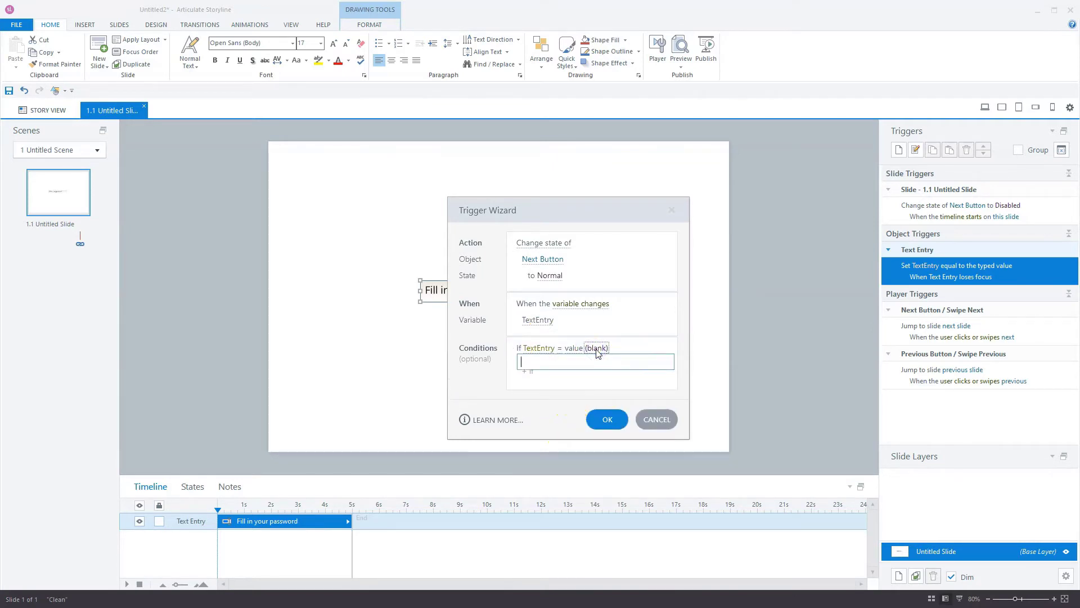
pyautogui.write('Password')
pyautogui.click(606, 418)
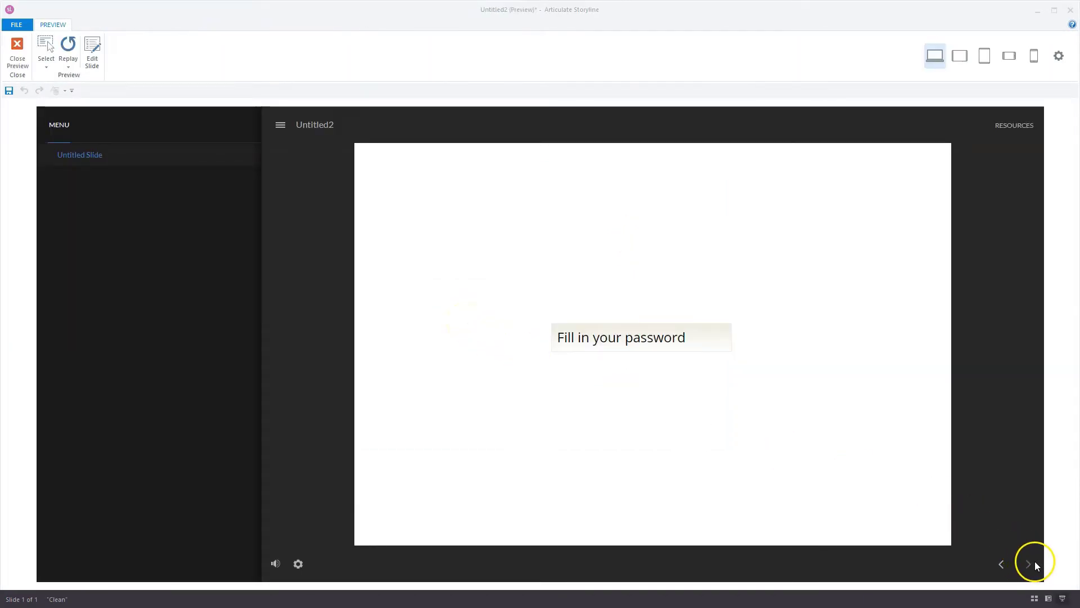
# - Enter the expected password in the preview's field, test the Next arrow, then close the preview
pyautogui.click(602, 339)
pyautogui.write('P')
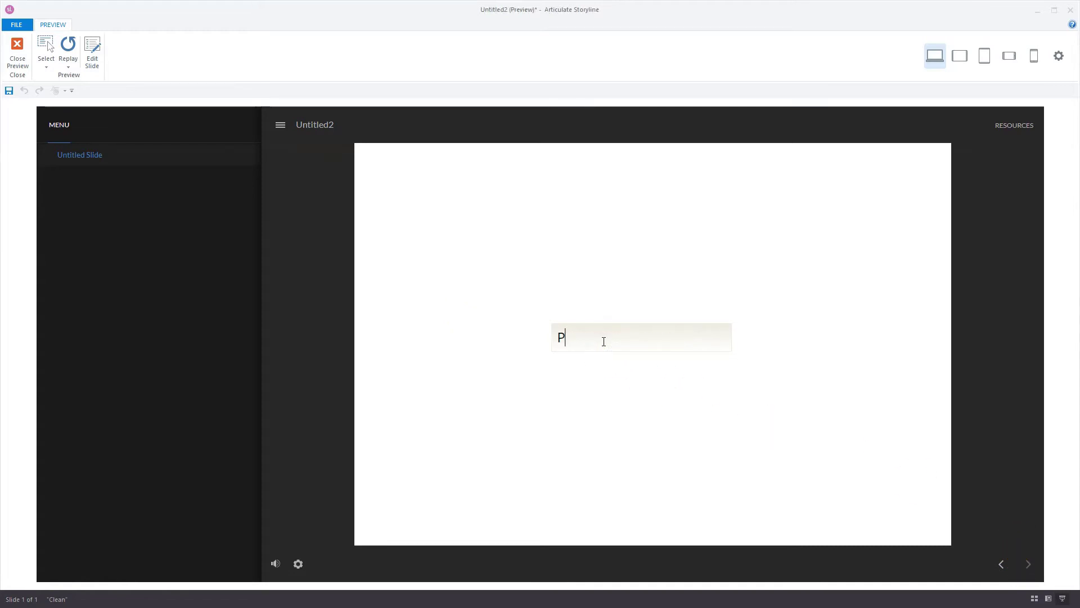
pyautogui.write('assword')
pyautogui.click(1028, 566)
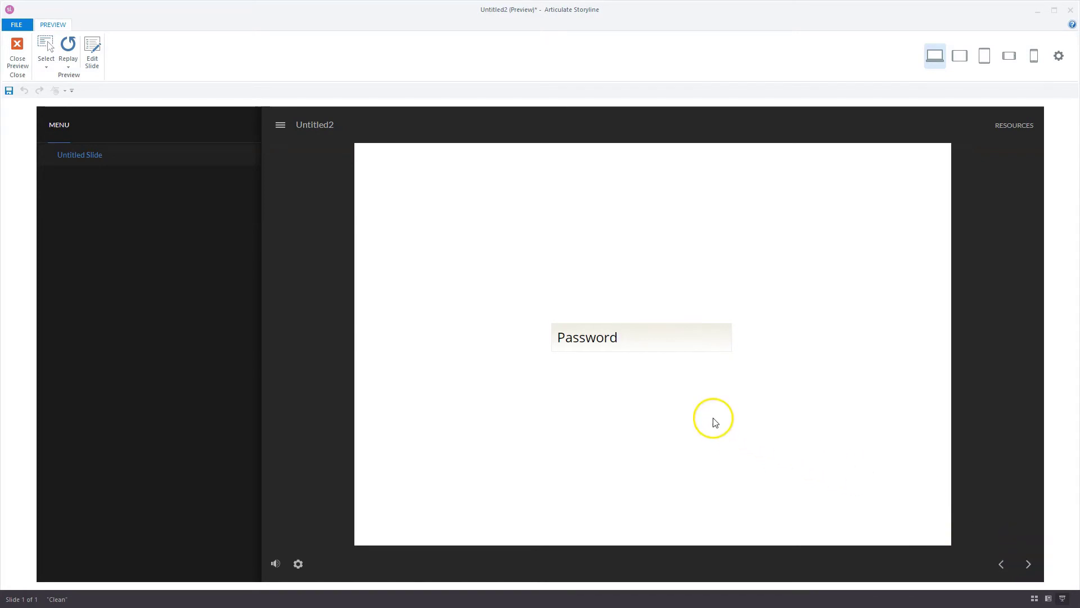
pyautogui.click(19, 57)
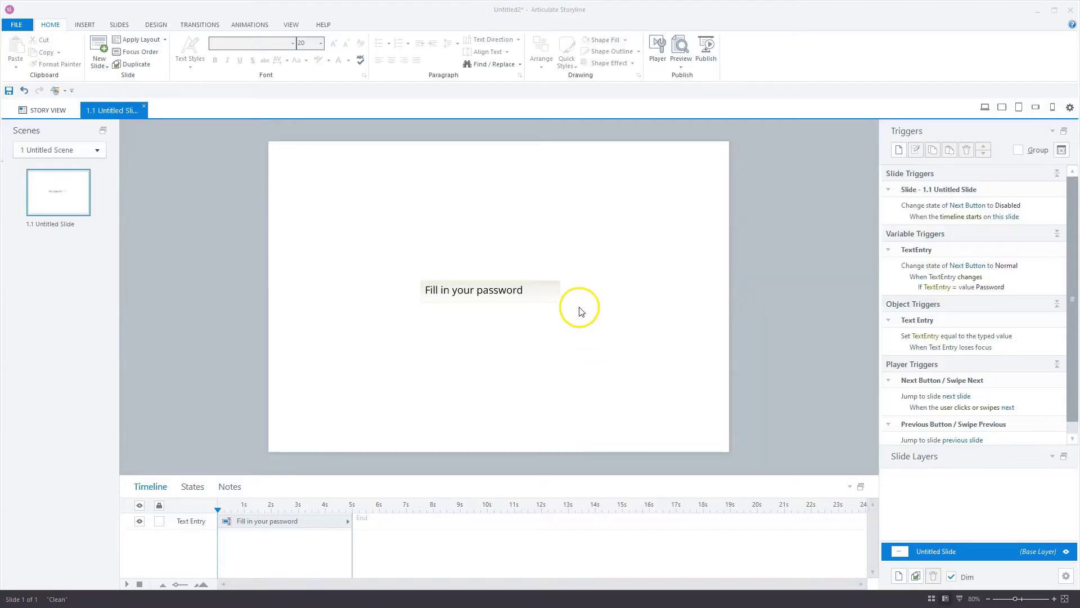
# - Draw a button labelled 'check' beside the password field
pyautogui.click(84, 24)
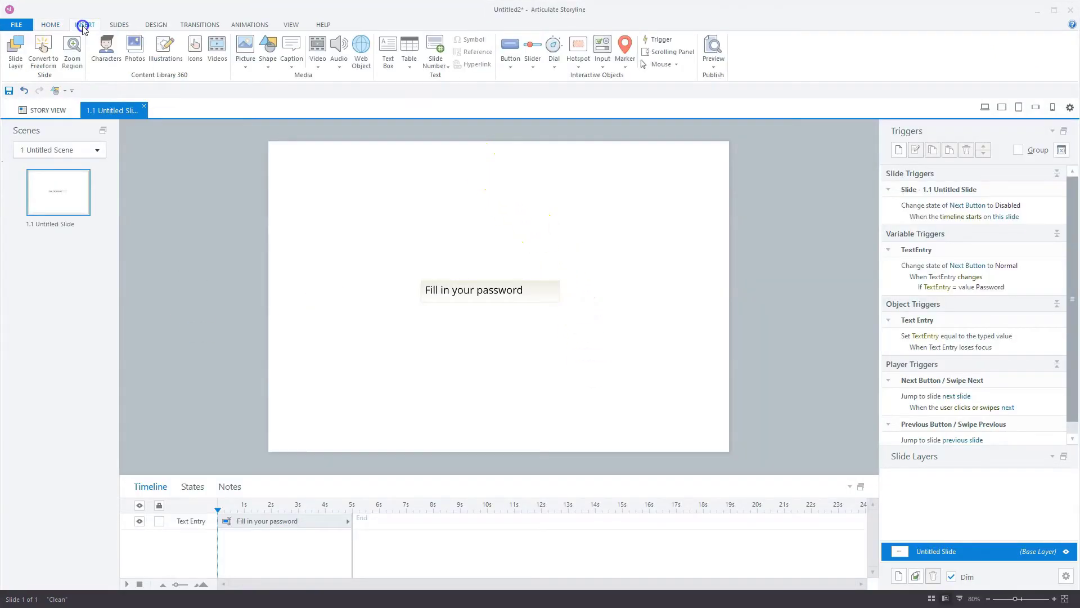
pyautogui.click(511, 61)
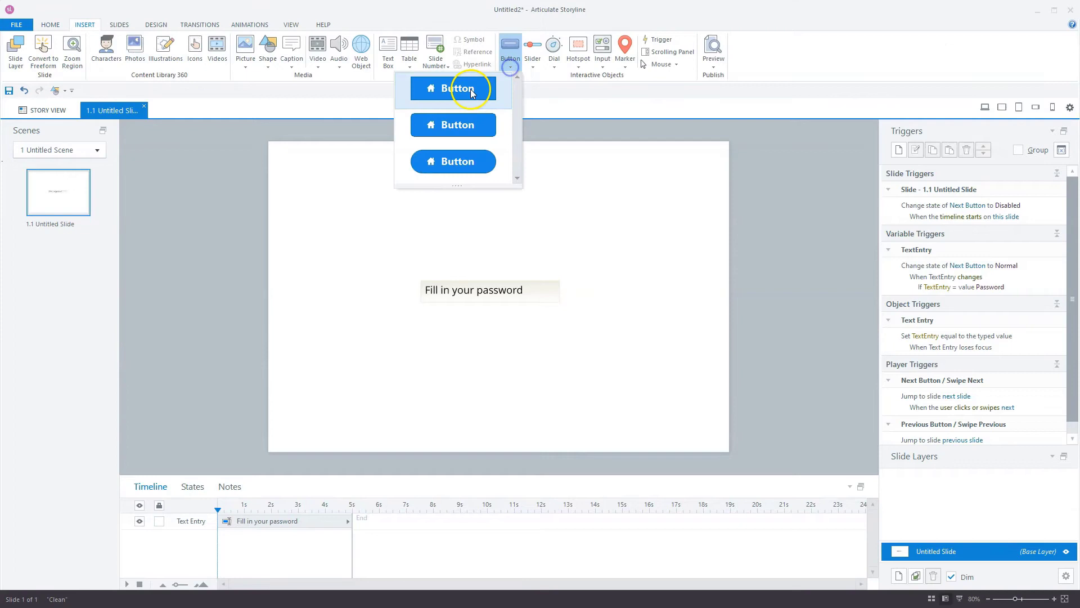
pyautogui.click(471, 88)
pyautogui.moveTo(578, 280); pyautogui.dragTo(644, 300)
pyautogui.write('check')
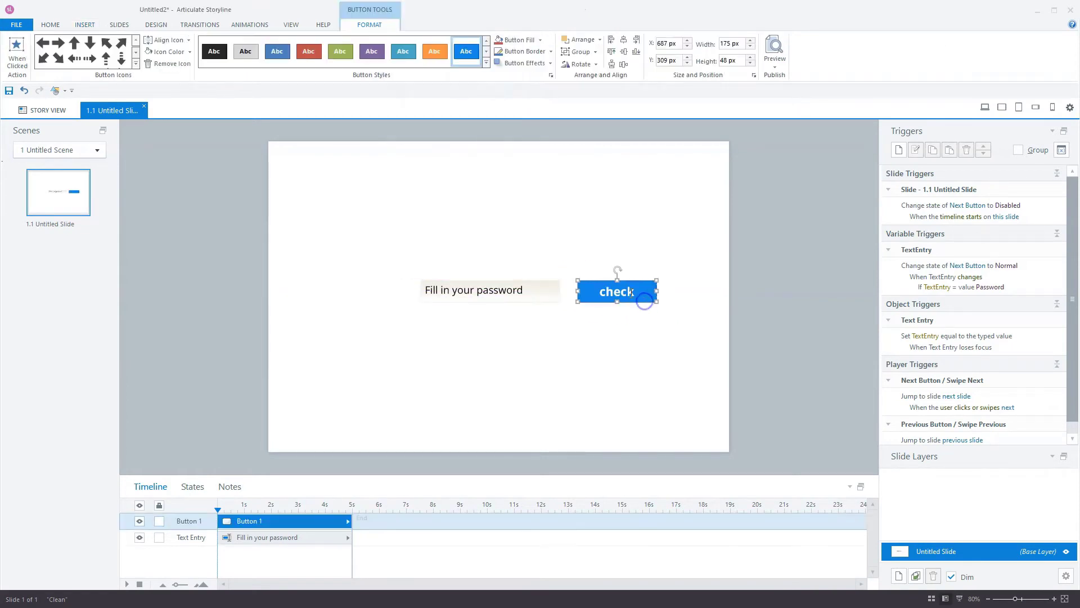
# - Make the Next-enabling TextEntry trigger fire when the user clicks Button 1, then preview this slide
pyautogui.click(816, 305)
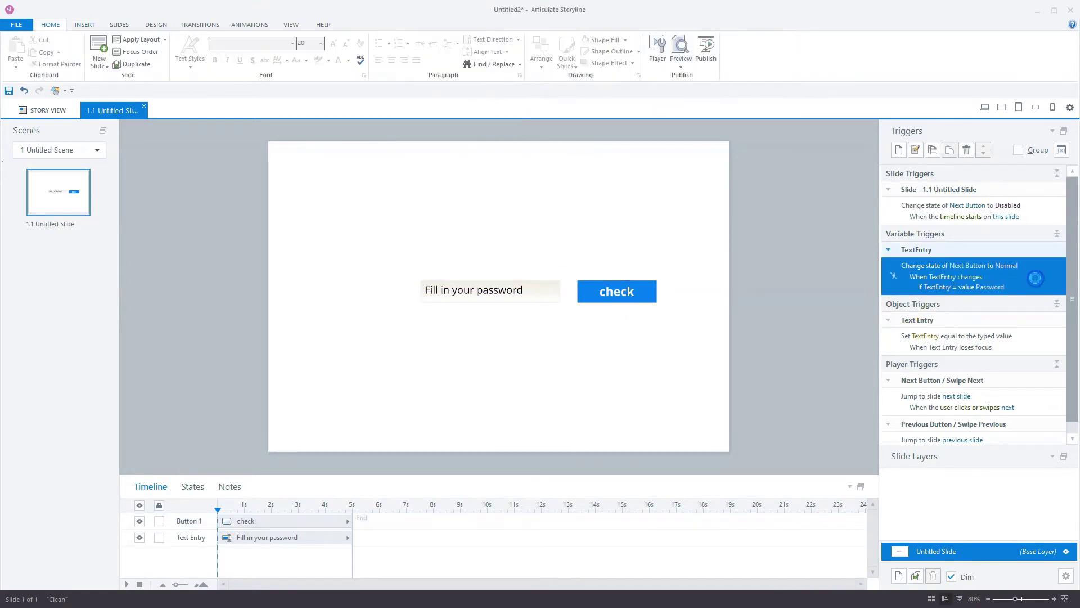
pyautogui.doubleClick(1036, 278)
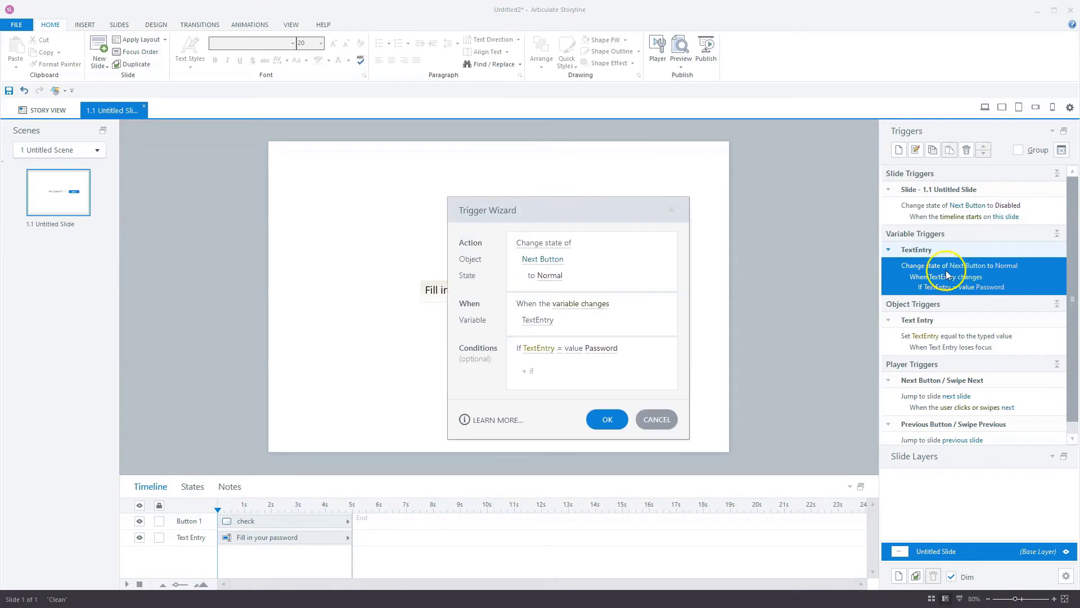
pyautogui.click(573, 305)
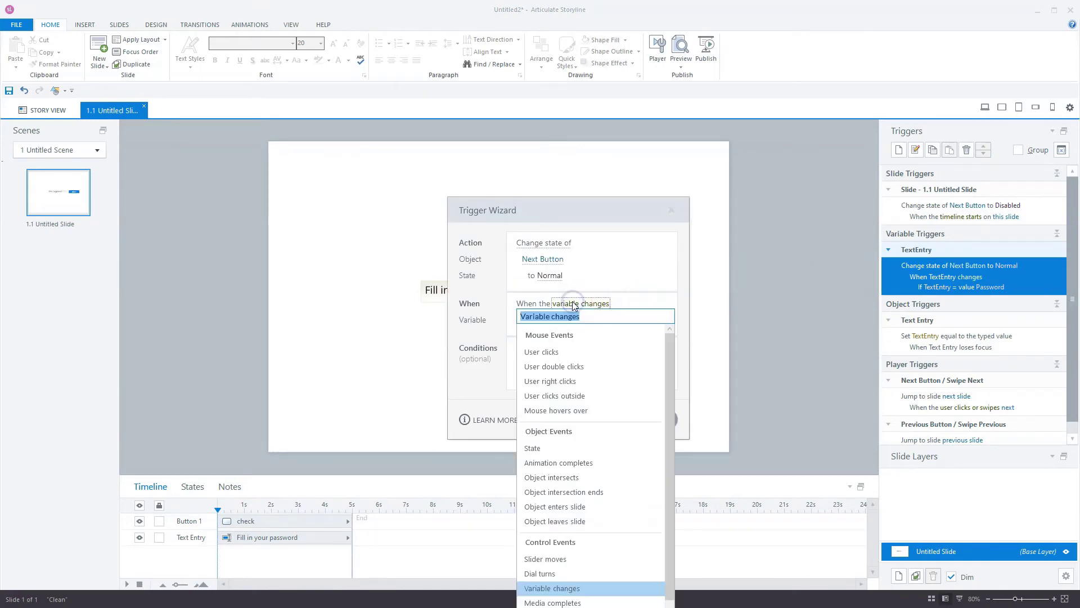
pyautogui.click(546, 354)
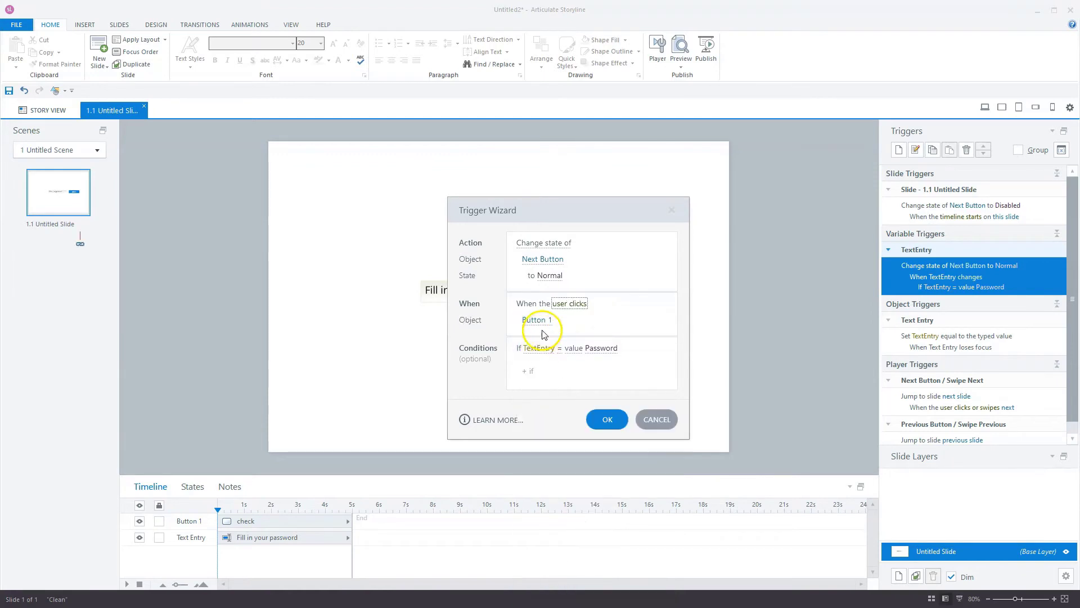
pyautogui.moveTo(605, 211); pyautogui.dragTo(425, 194)
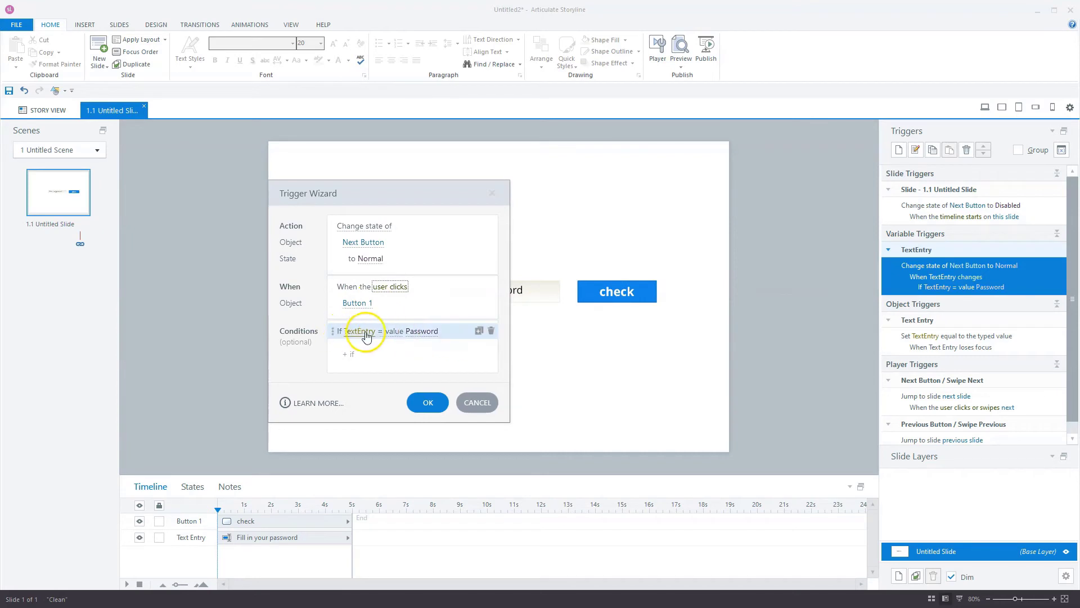
pyautogui.click(428, 402)
pyautogui.click(681, 66)
pyautogui.click(673, 76)
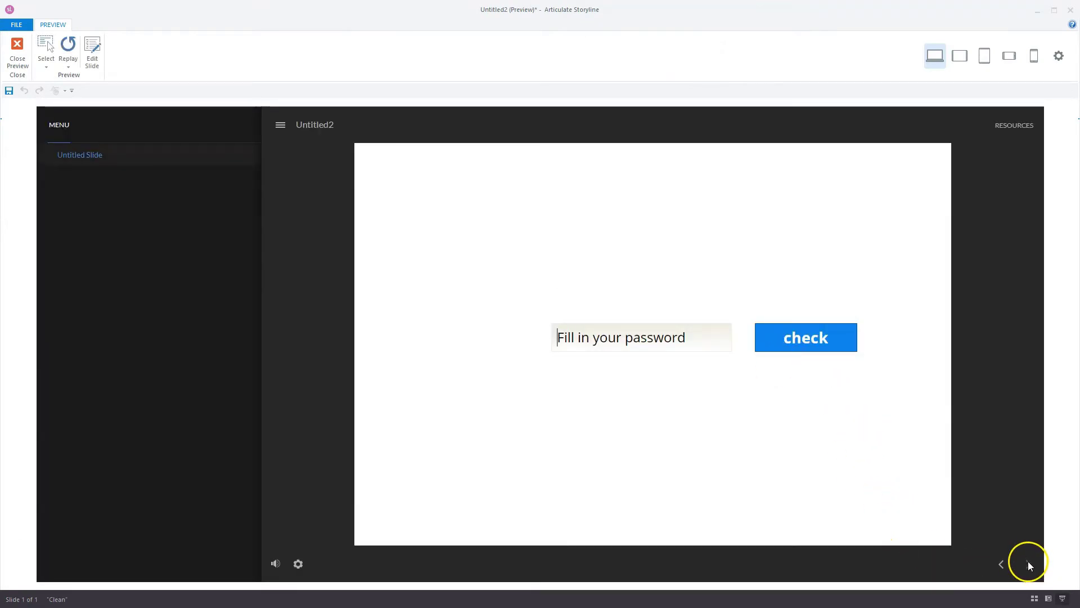
# - Start typing the password into the preview's text field and select the letters after P
pyautogui.click(626, 343)
pyautogui.write('P')
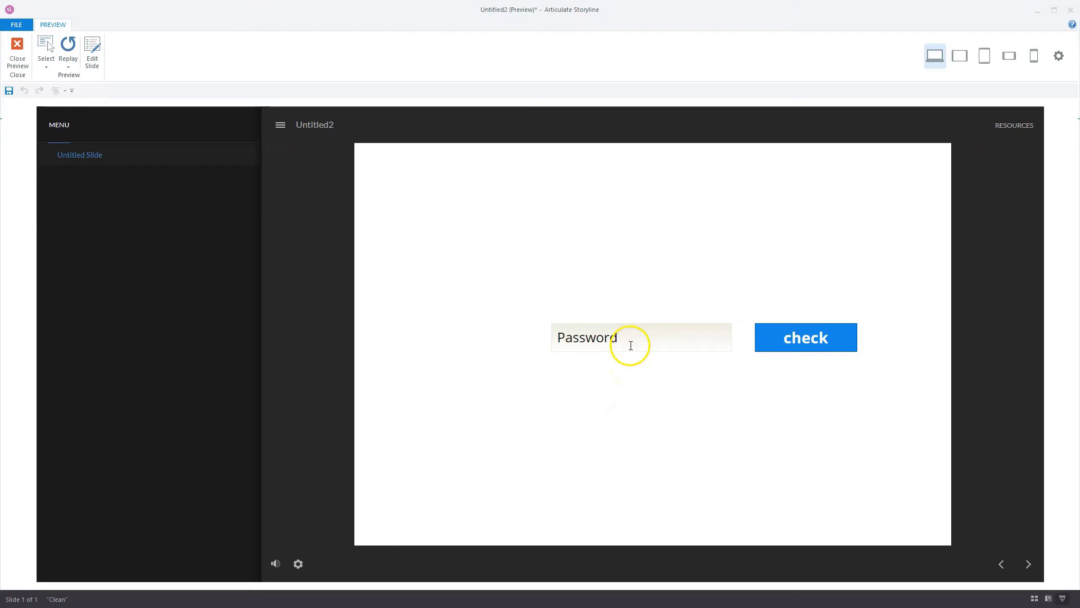
pyautogui.moveTo(626, 334); pyautogui.dragTo(558, 336)
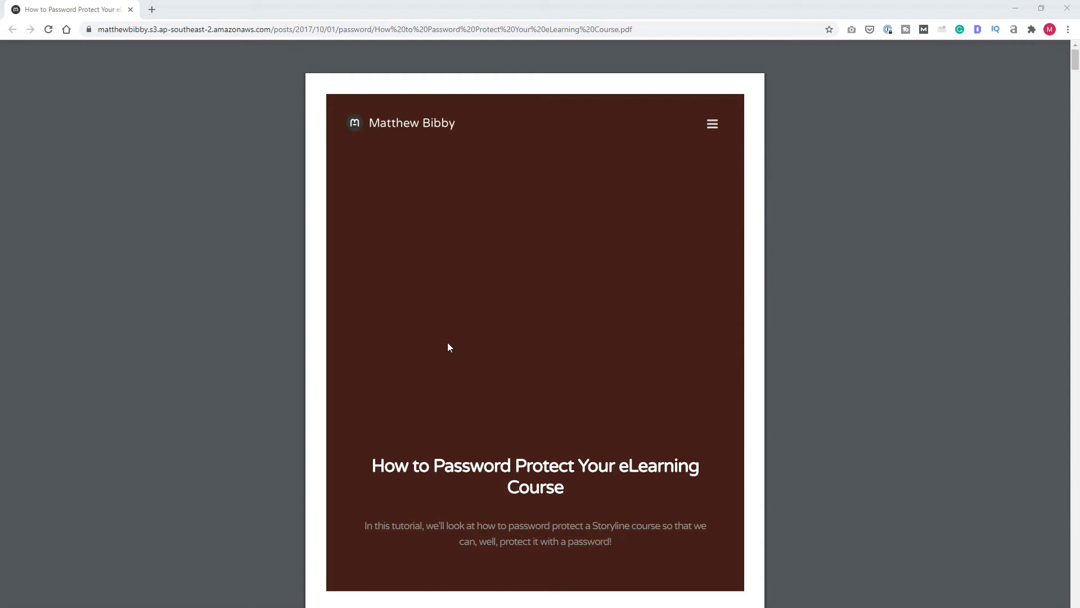
# - Scroll the PDF past the Triggers image to the 'Creating a Password Field' section
pyautogui.scroll(-6, 448, 346)
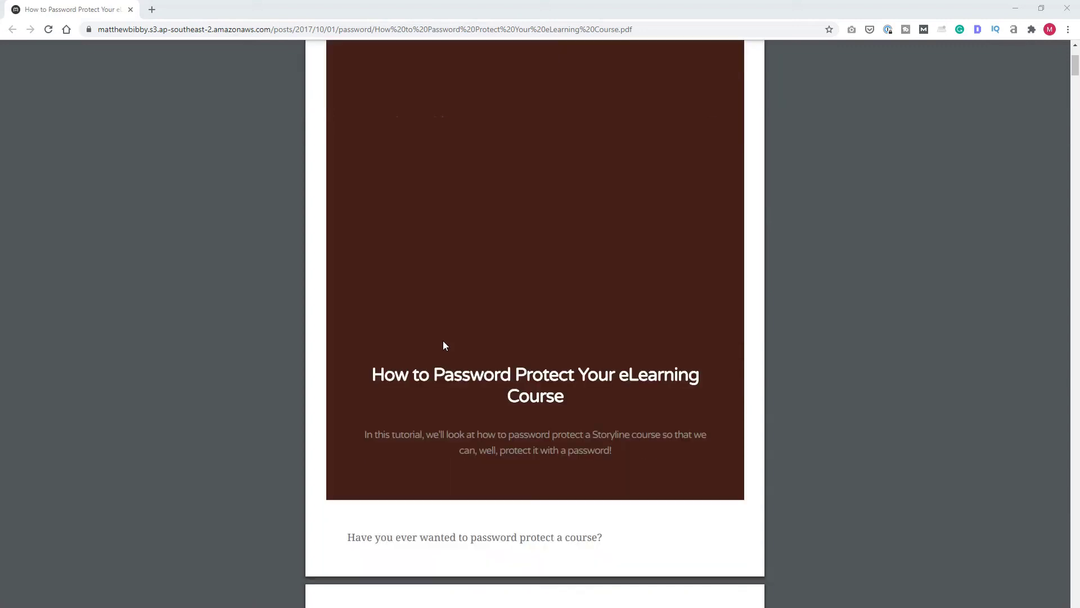
pyautogui.scroll(-1, 488, 344)
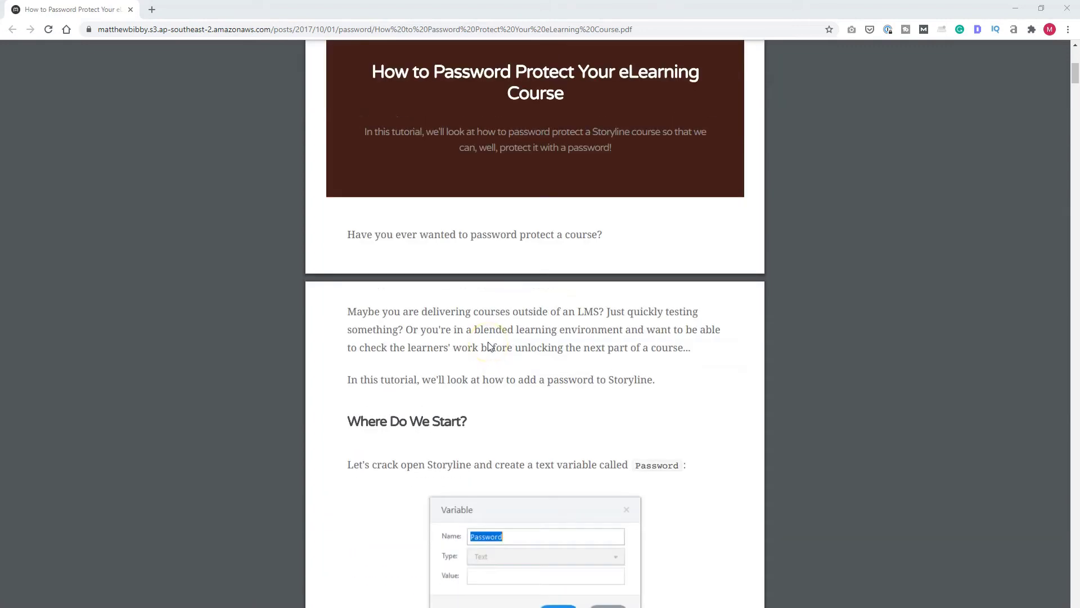
pyautogui.scroll(-3, 488, 345)
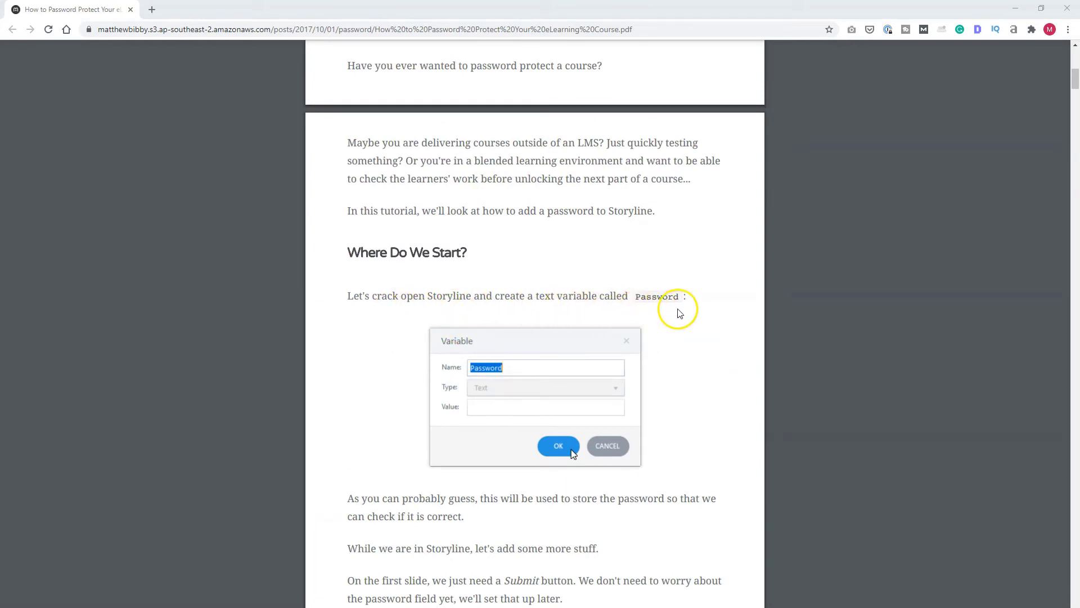
pyautogui.scroll(-5, 703, 313)
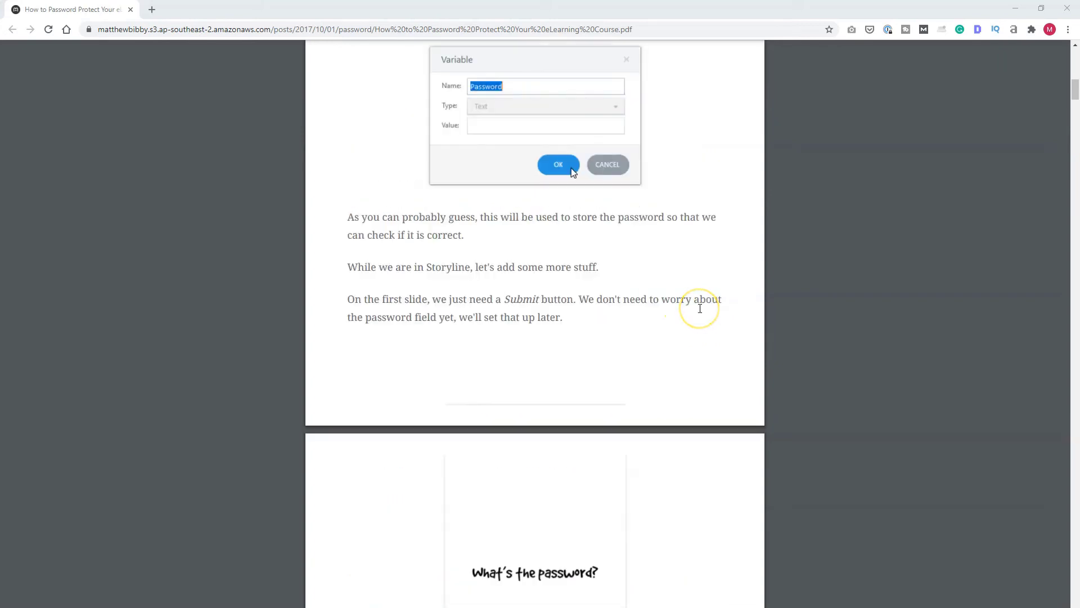
pyautogui.scroll(-3, 686, 338)
pyautogui.scroll(-1, 576, 424)
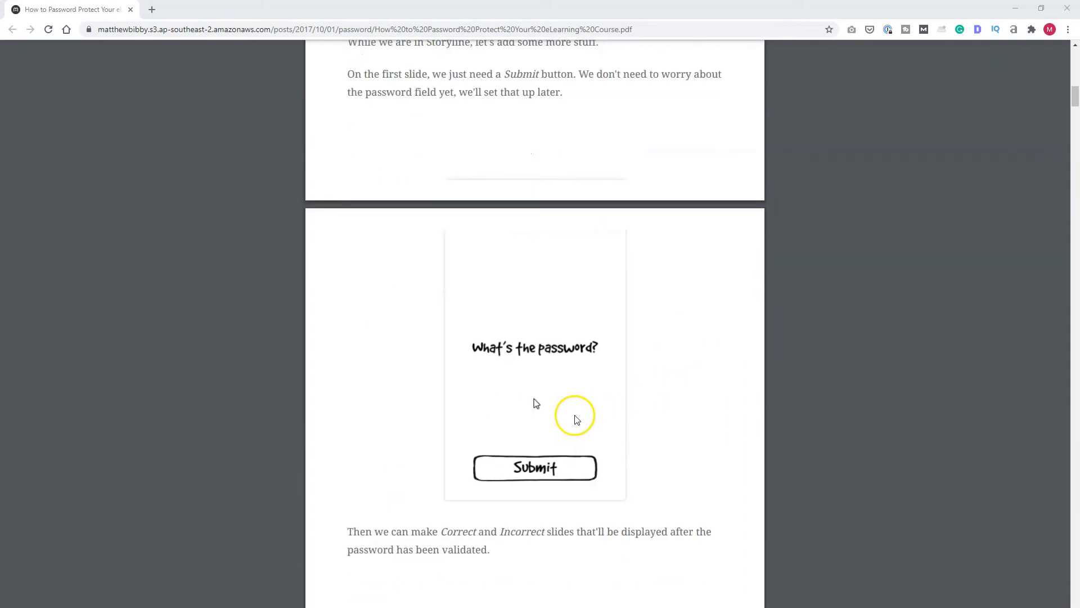
pyautogui.scroll(-3, 574, 419)
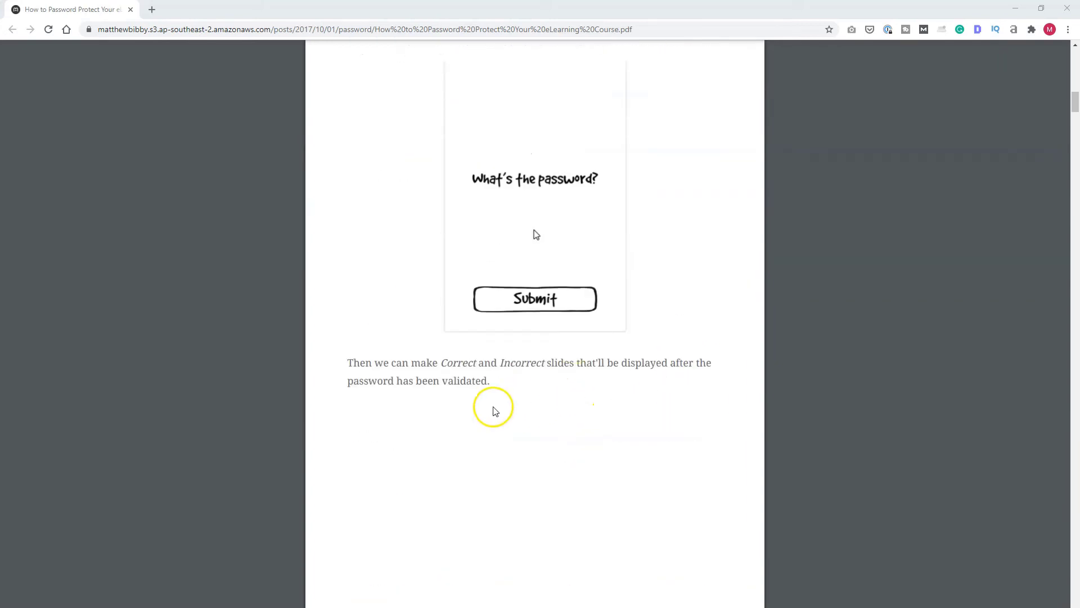
pyautogui.scroll(-2, 495, 411)
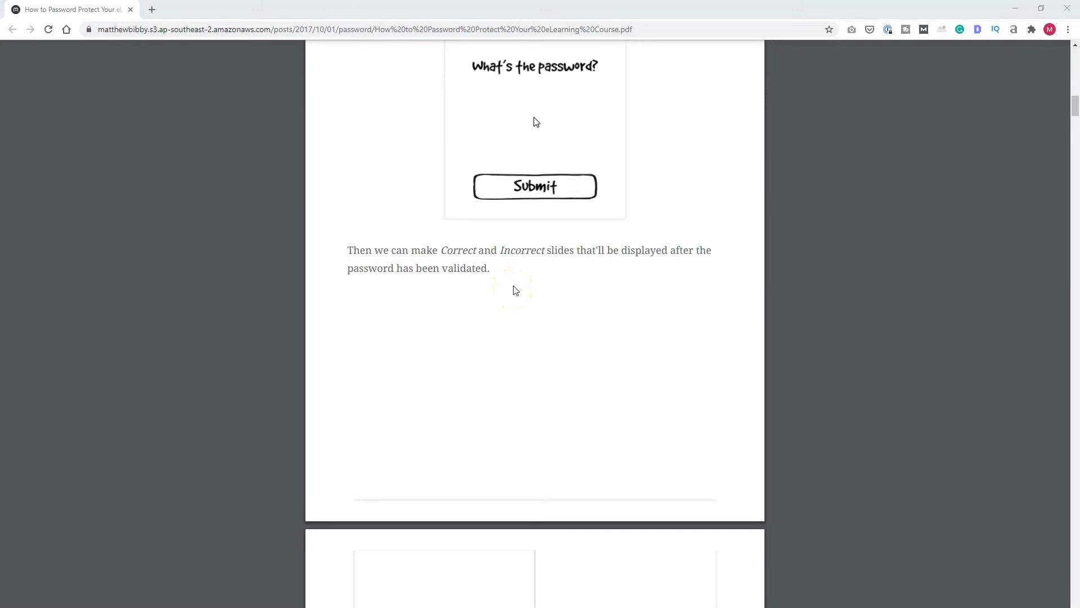
pyautogui.scroll(-5, 514, 288)
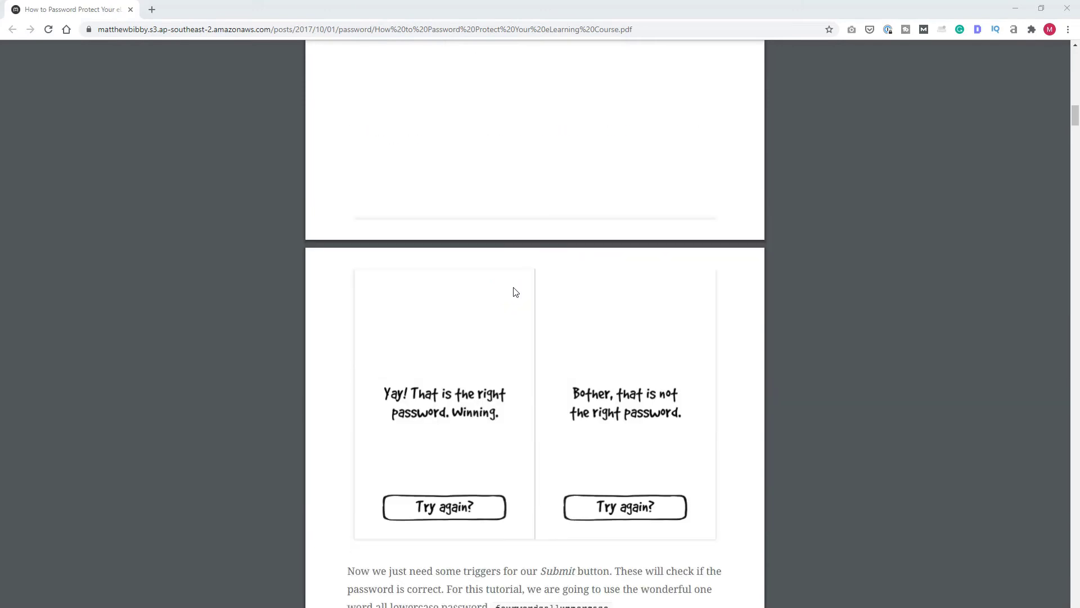
pyautogui.scroll(-4, 516, 292)
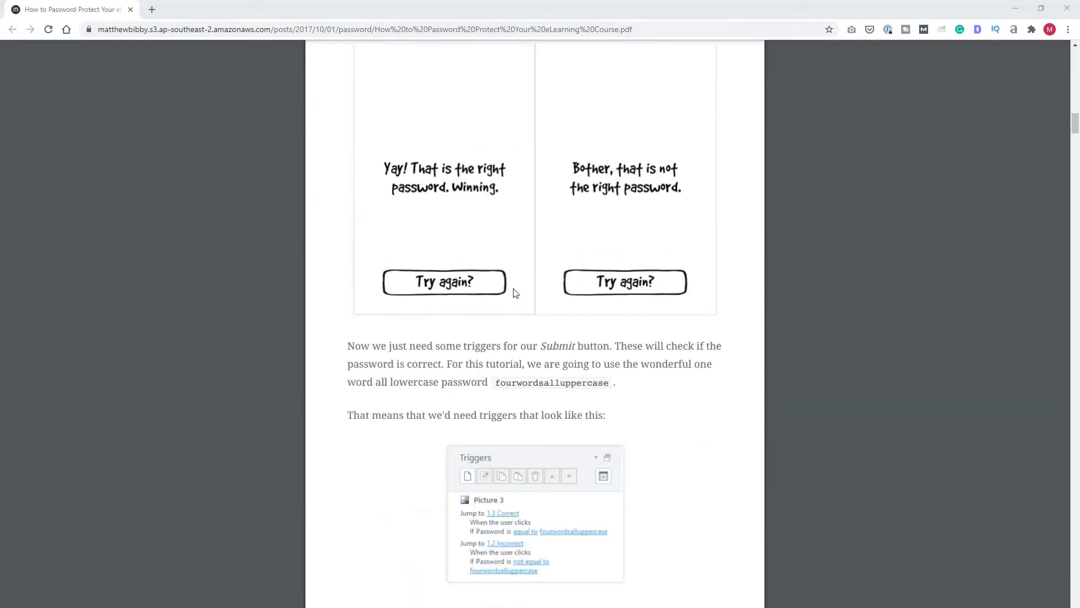
pyautogui.scroll(-2, 431, 385)
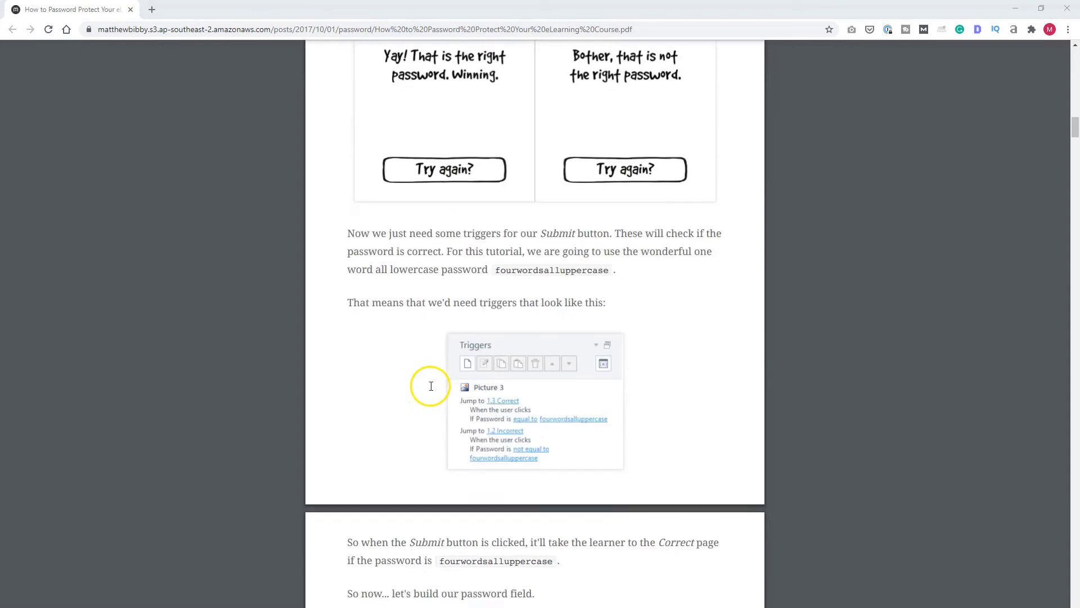
pyautogui.scroll(-1, 683, 340)
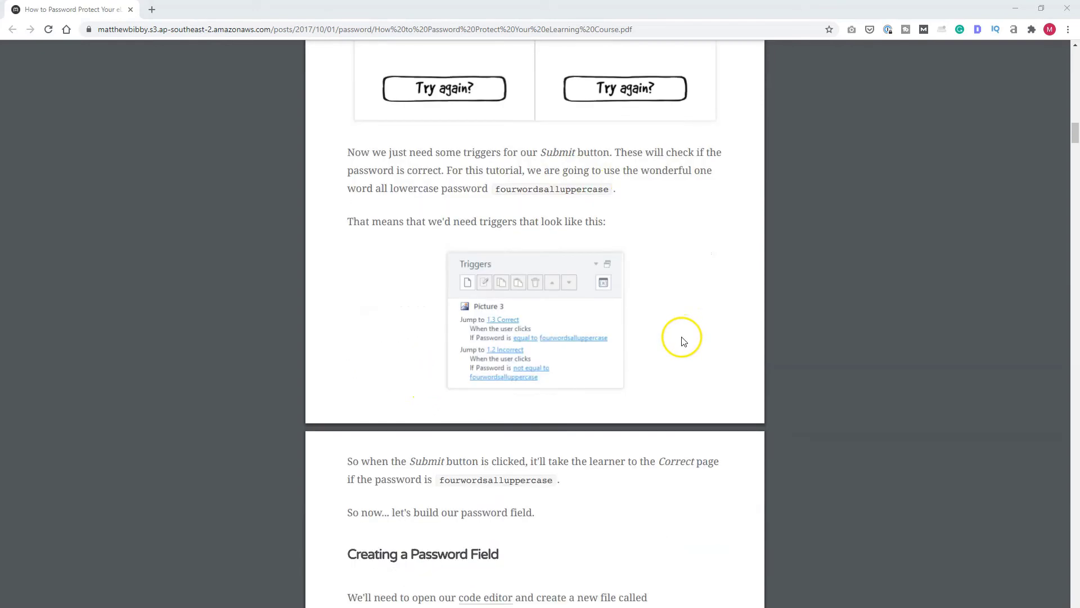
pyautogui.scroll(-1, 678, 344)
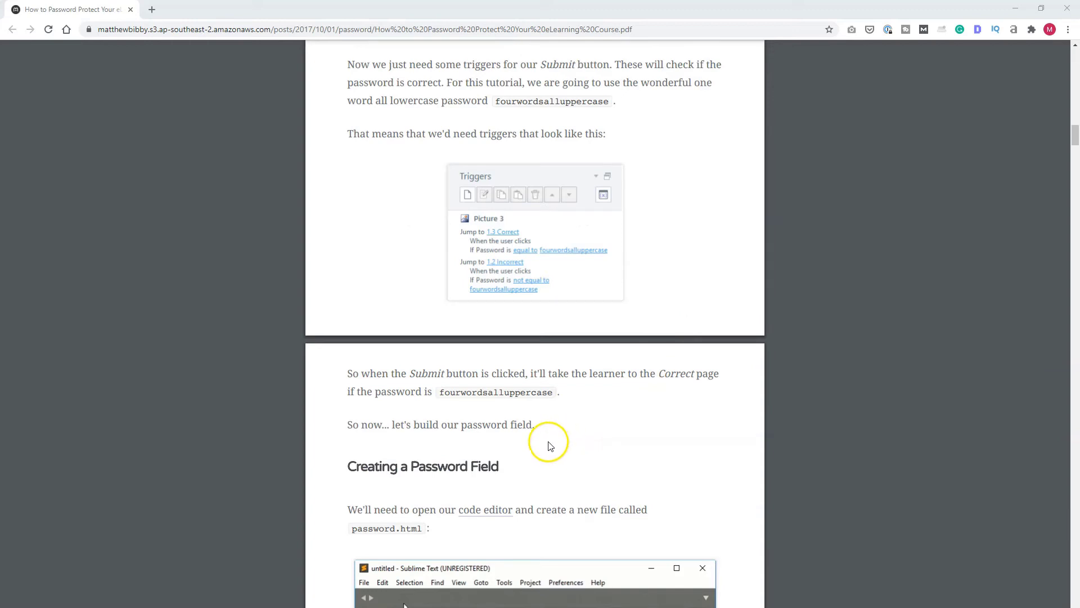
pyautogui.scroll(-3, 551, 446)
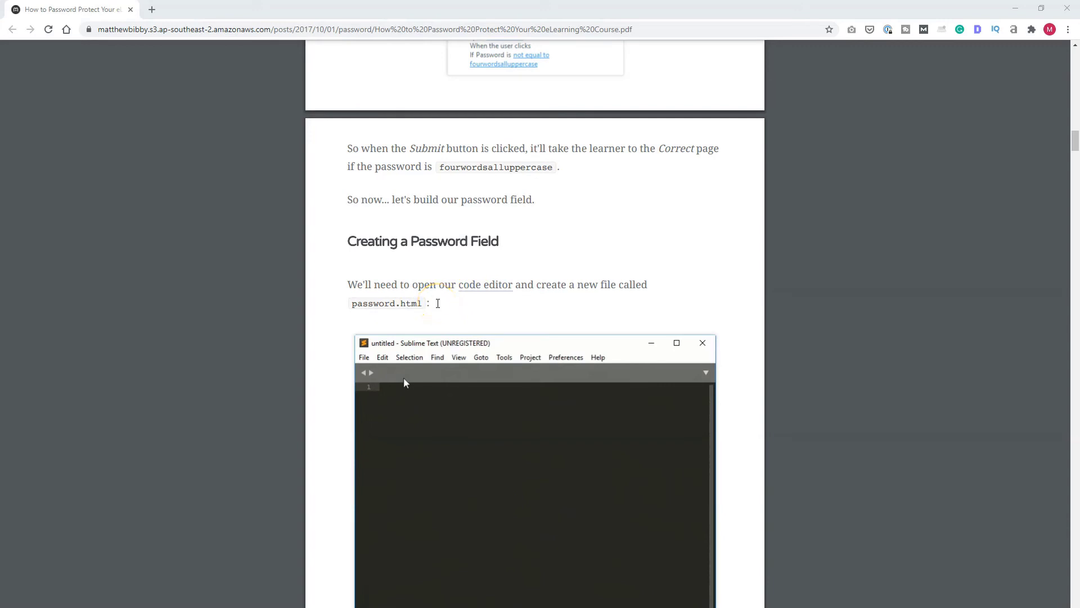
# - Scroll through the HTML code snippets to the 'Checking If the Password Is Correct' heading
pyautogui.scroll(-4, 438, 303)
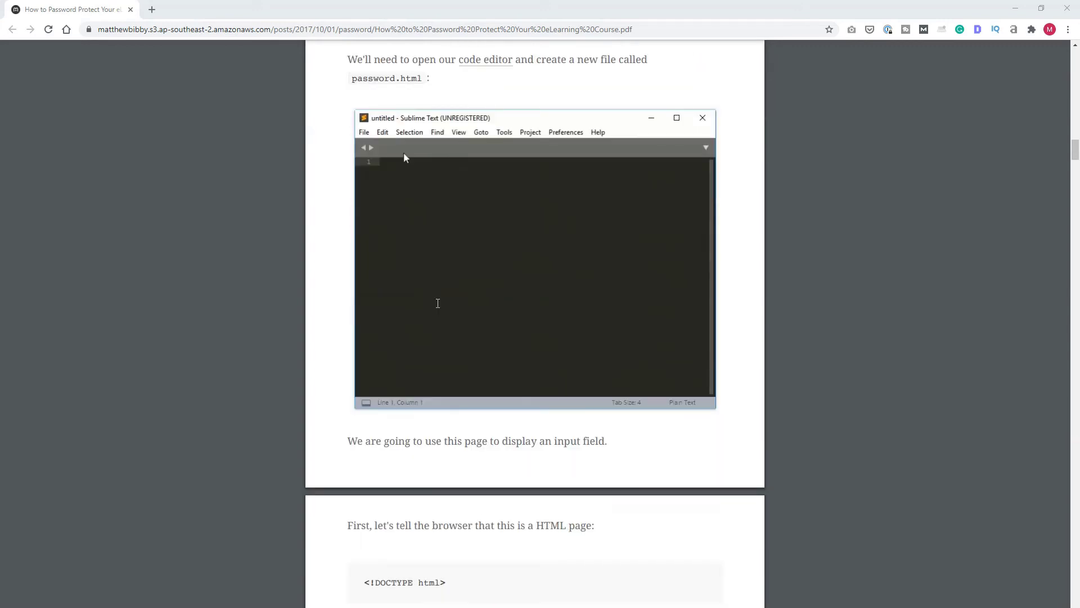
pyautogui.scroll(-3, 438, 304)
pyautogui.scroll(-1, 438, 303)
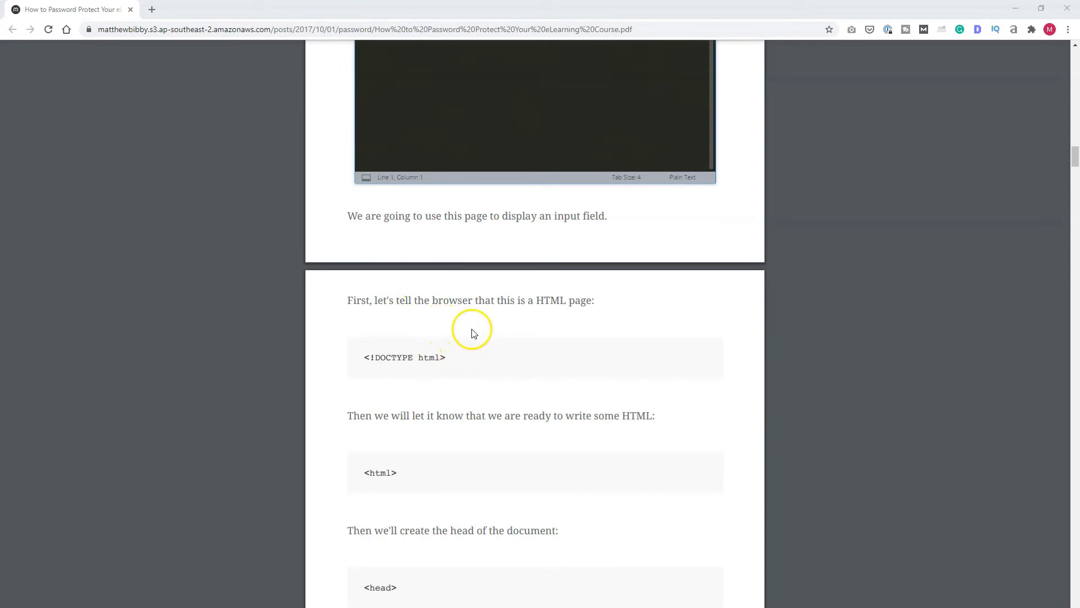
pyautogui.scroll(-1, 451, 356)
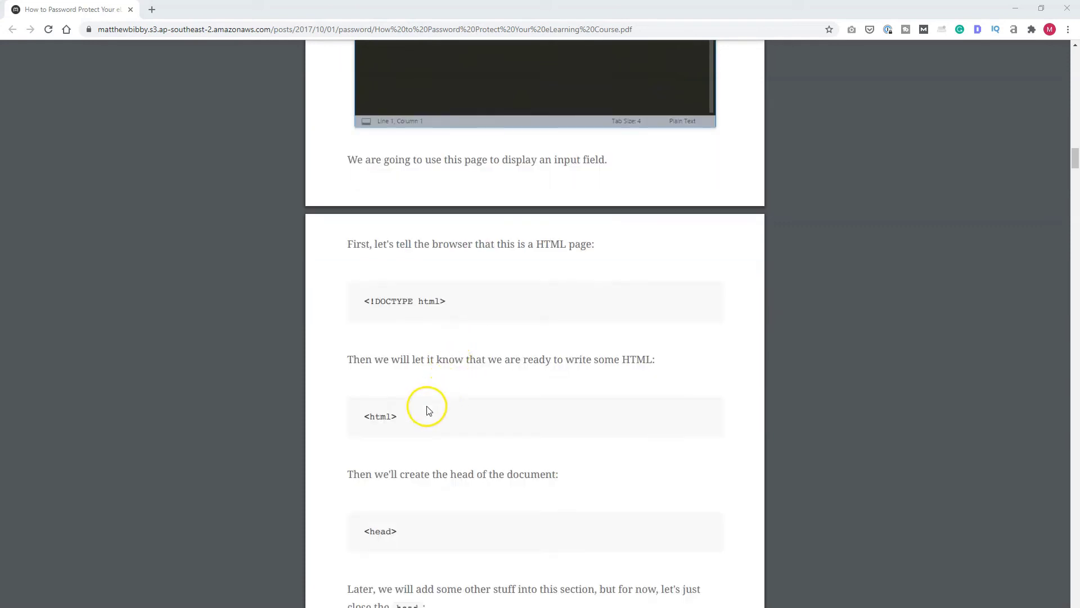
pyautogui.scroll(-1, 416, 414)
pyautogui.scroll(-3, 414, 428)
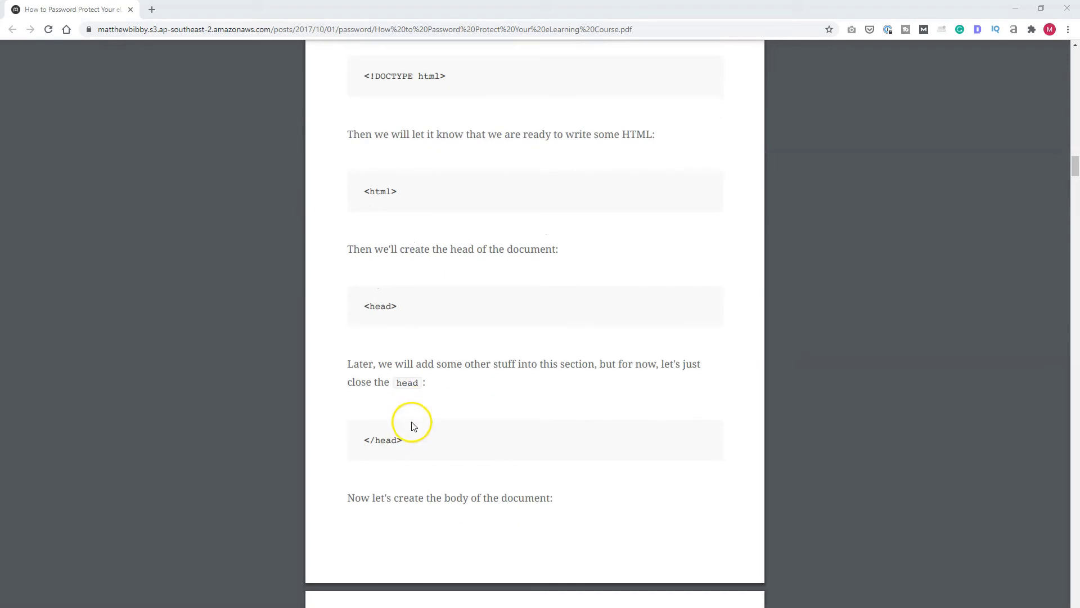
pyautogui.scroll(-5, 413, 431)
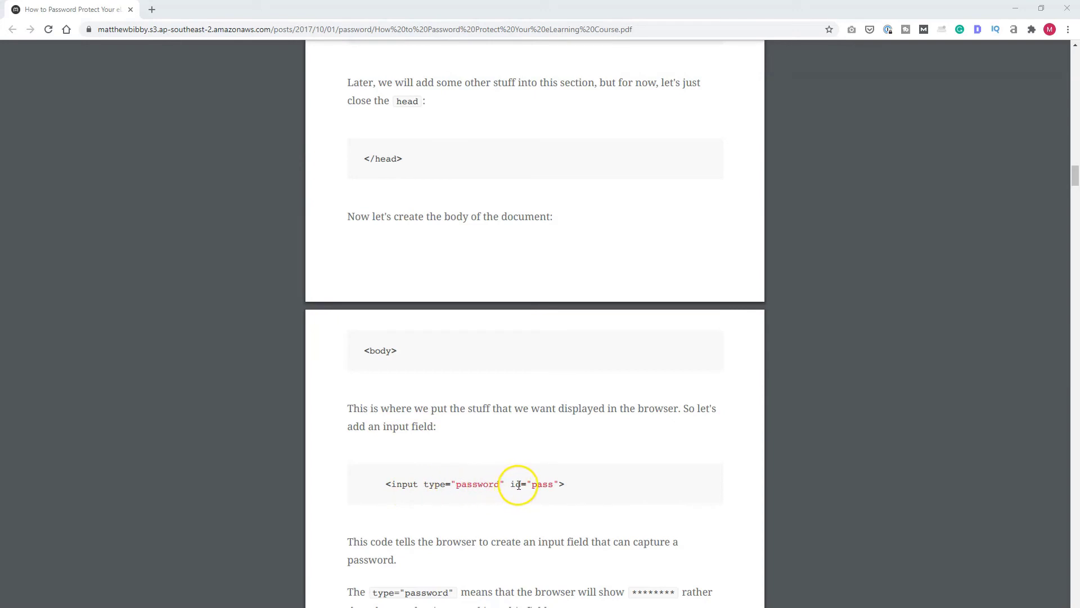
pyautogui.scroll(-3, 537, 482)
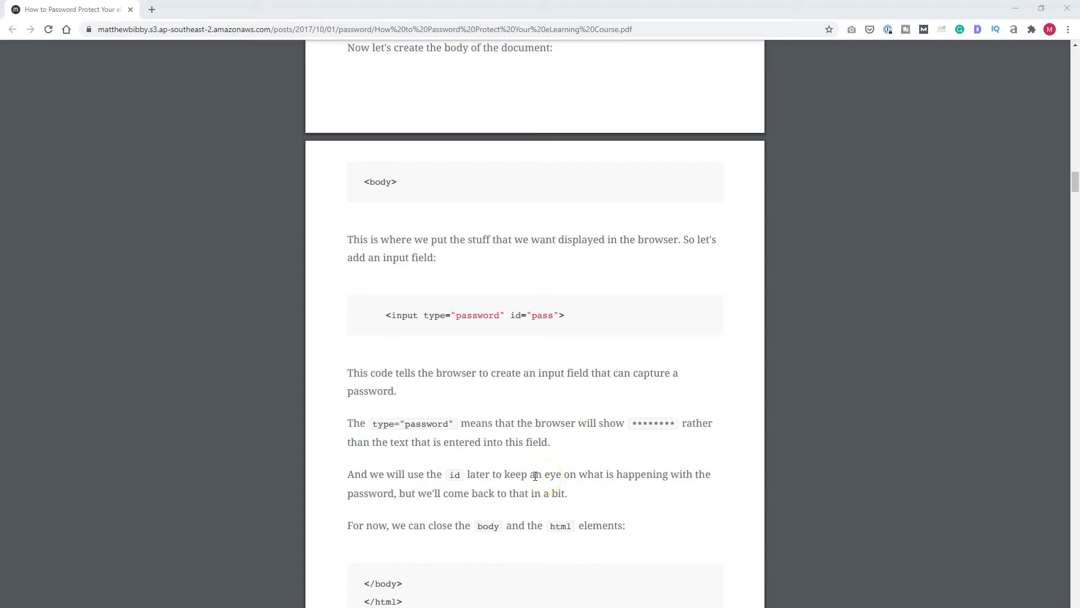
pyautogui.scroll(-2, 531, 477)
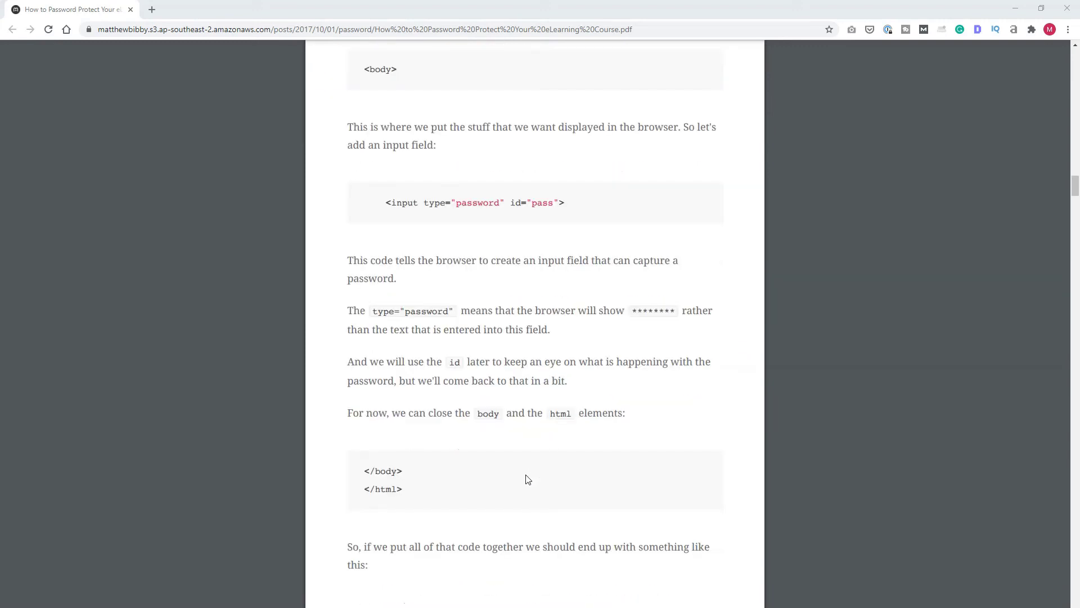
pyautogui.scroll(-12, 528, 480)
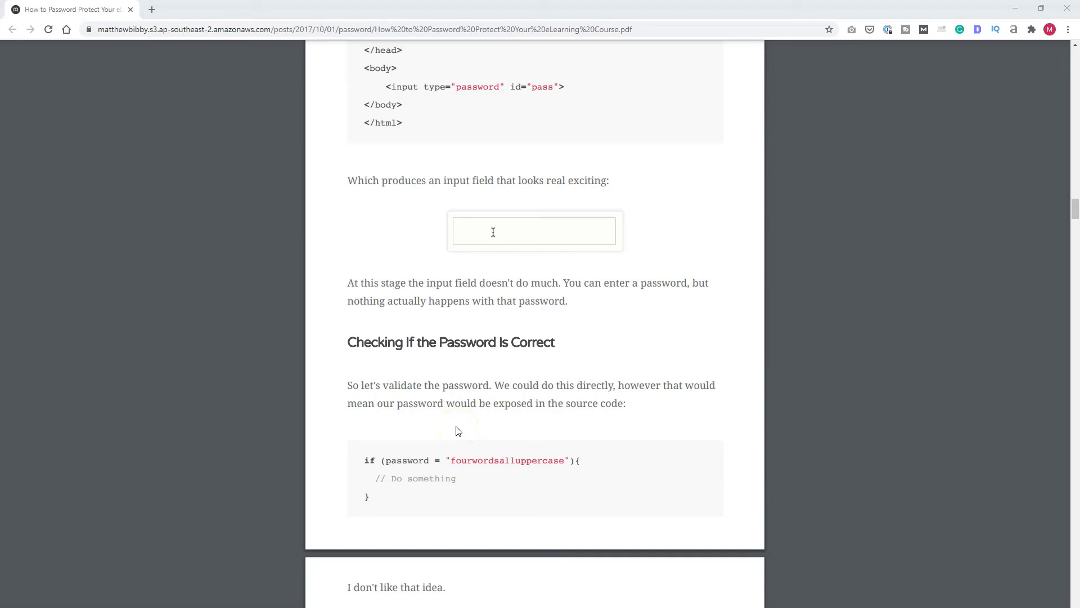
# - Highlight the hard-coded password in the if-statement, then scroll to 'Making It Look Pretty'
pyautogui.moveTo(451, 461); pyautogui.dragTo(555, 459)
pyautogui.scroll(-6, 450, 463)
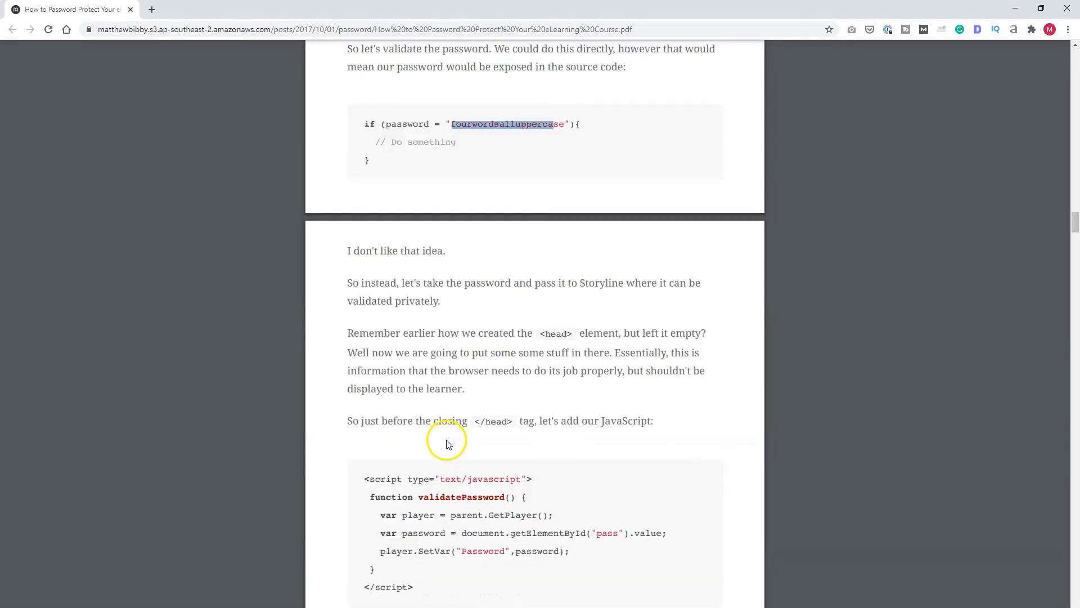
pyautogui.scroll(-4, 448, 444)
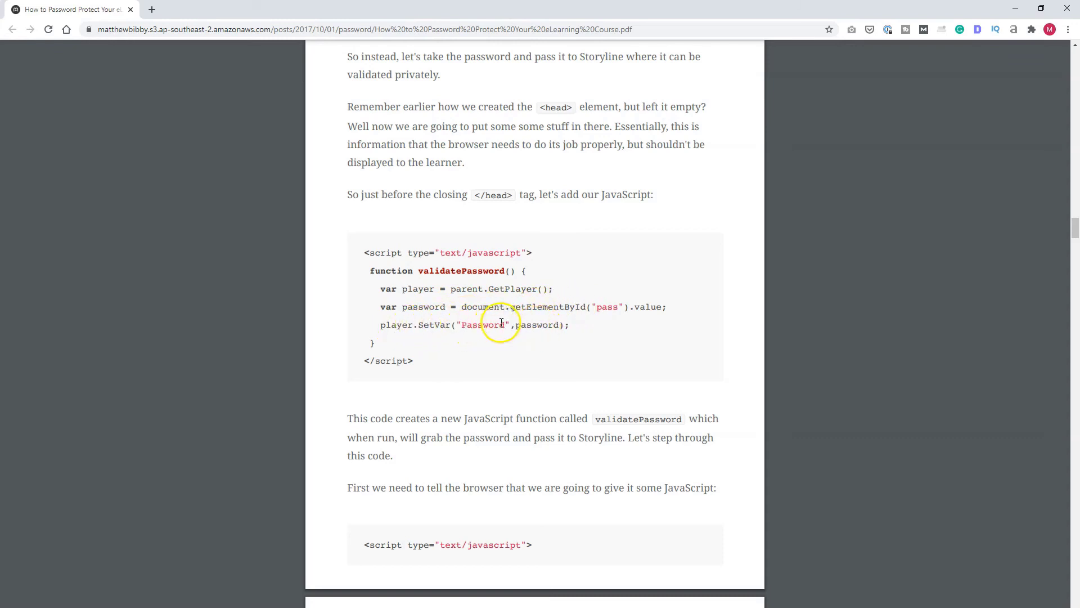
pyautogui.scroll(-15, 551, 361)
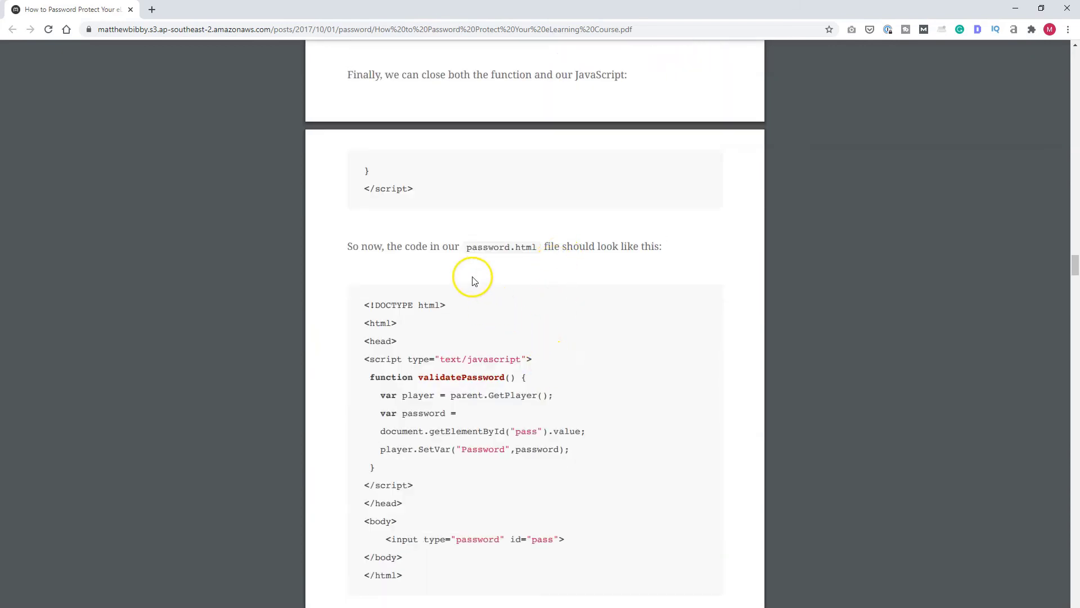
pyautogui.scroll(-2, 467, 276)
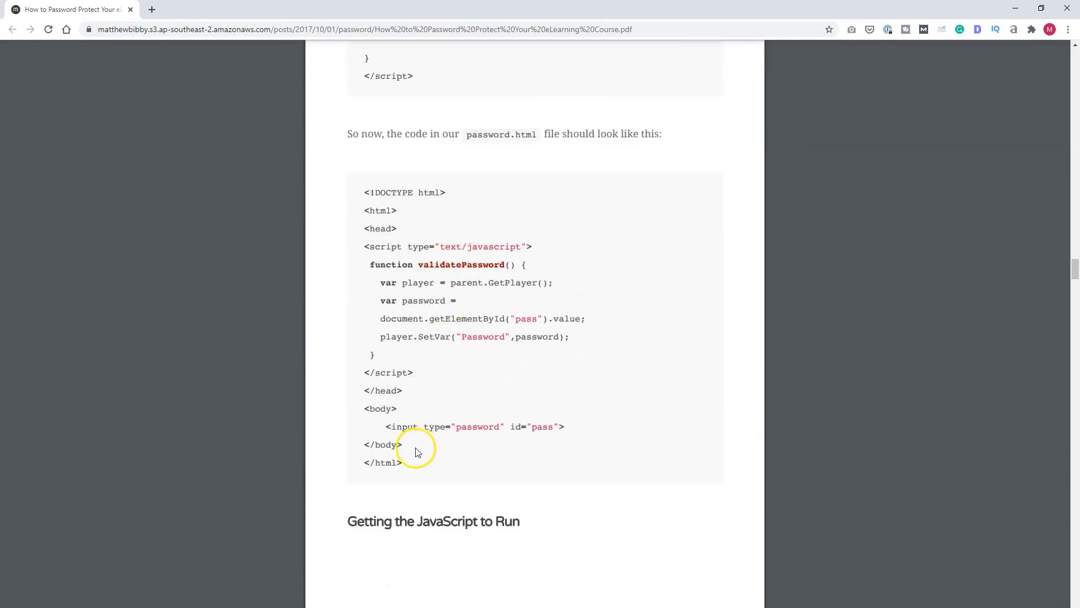
pyautogui.scroll(-3, 554, 364)
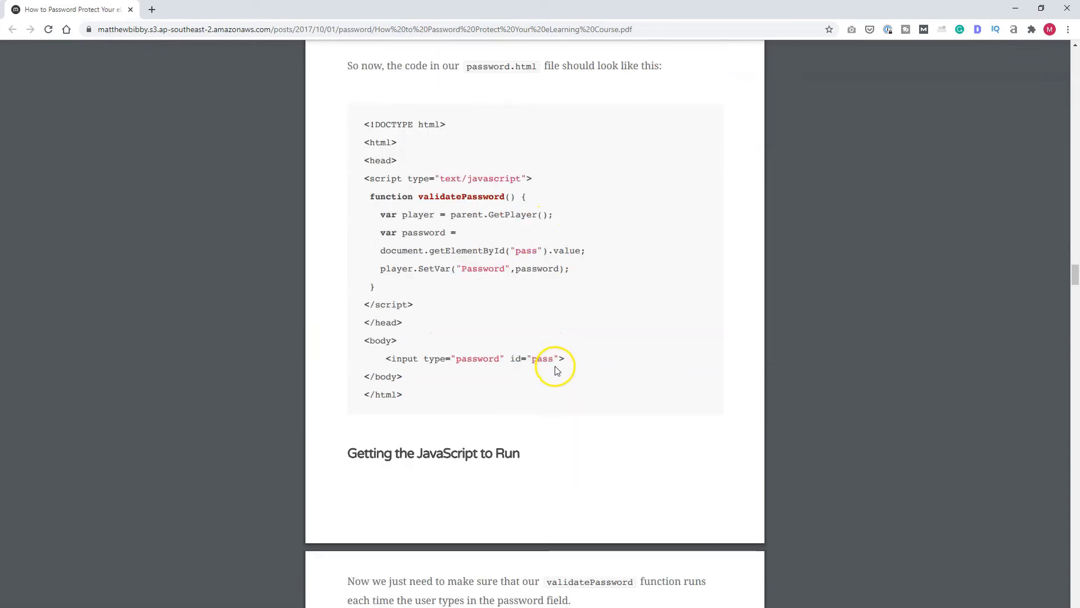
pyautogui.scroll(-2, 579, 375)
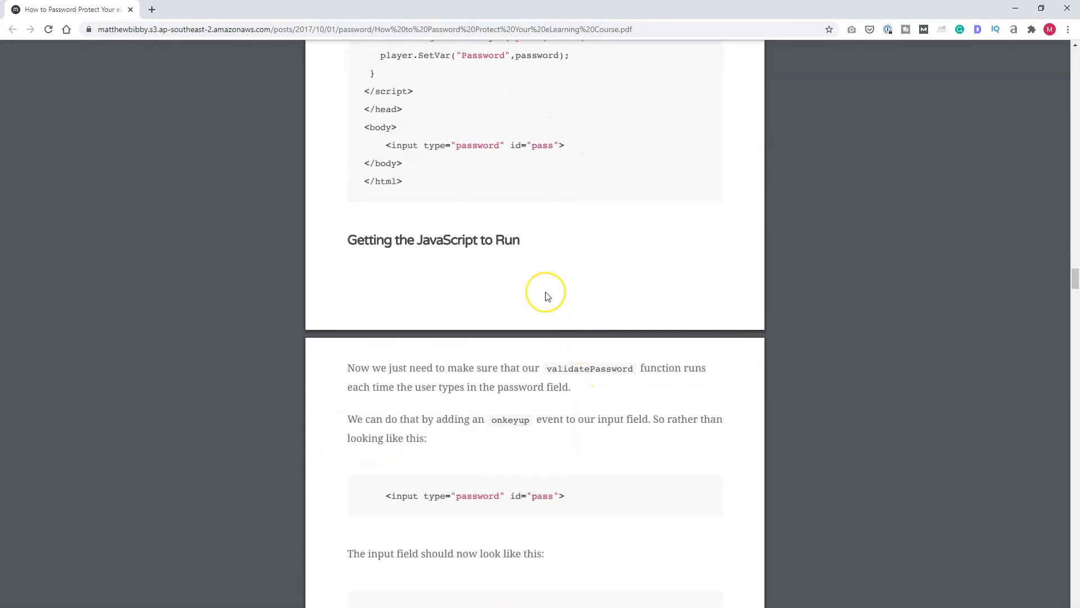
pyautogui.scroll(-3, 547, 295)
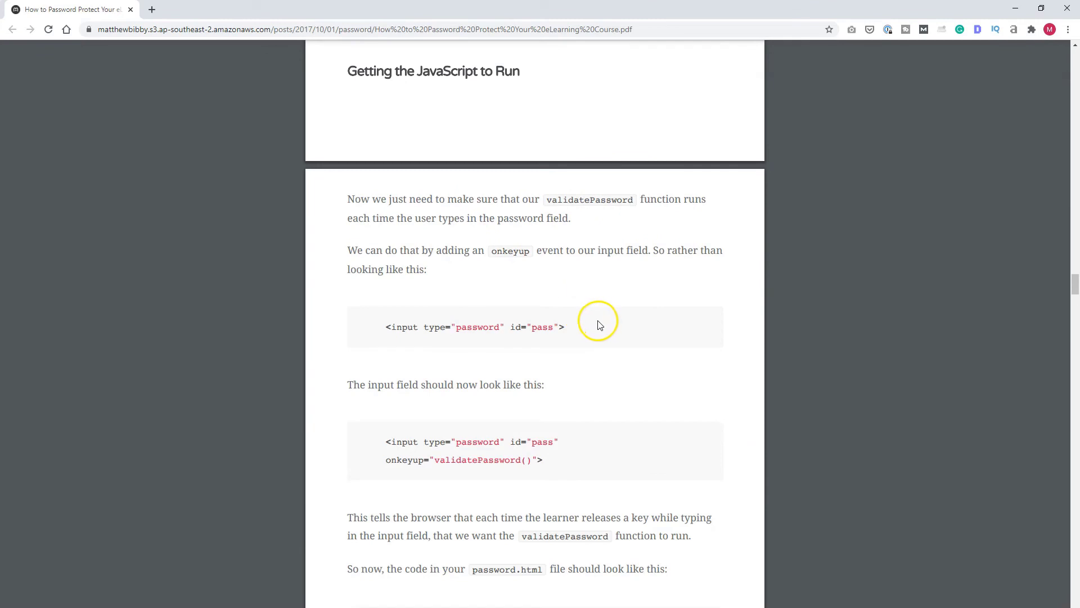
pyautogui.scroll(-10, 596, 322)
# - Scroll the PDF down to the Storyline screenshot showing the unstyled password field
pyautogui.scroll(-4, 591, 326)
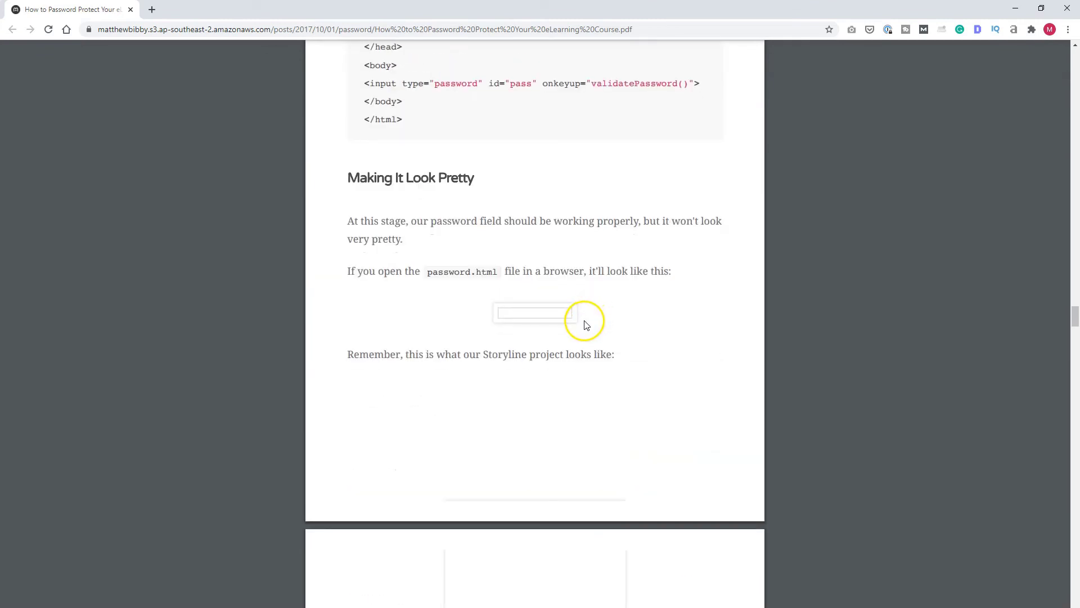
pyautogui.scroll(-5, 587, 318)
pyautogui.scroll(-4, 585, 325)
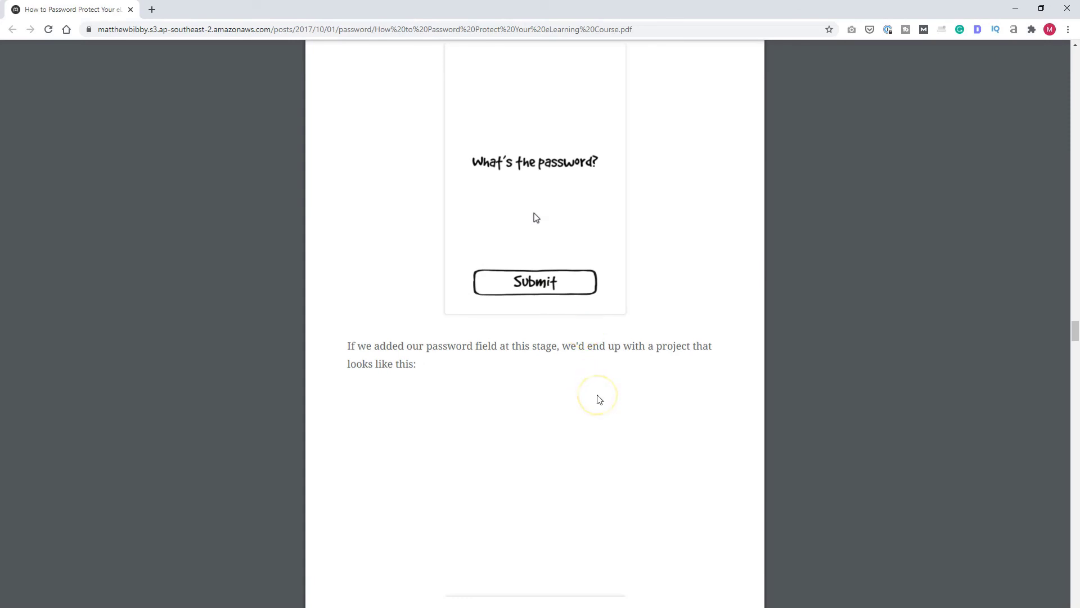
pyautogui.scroll(-1, 599, 398)
pyautogui.scroll(-6, 599, 399)
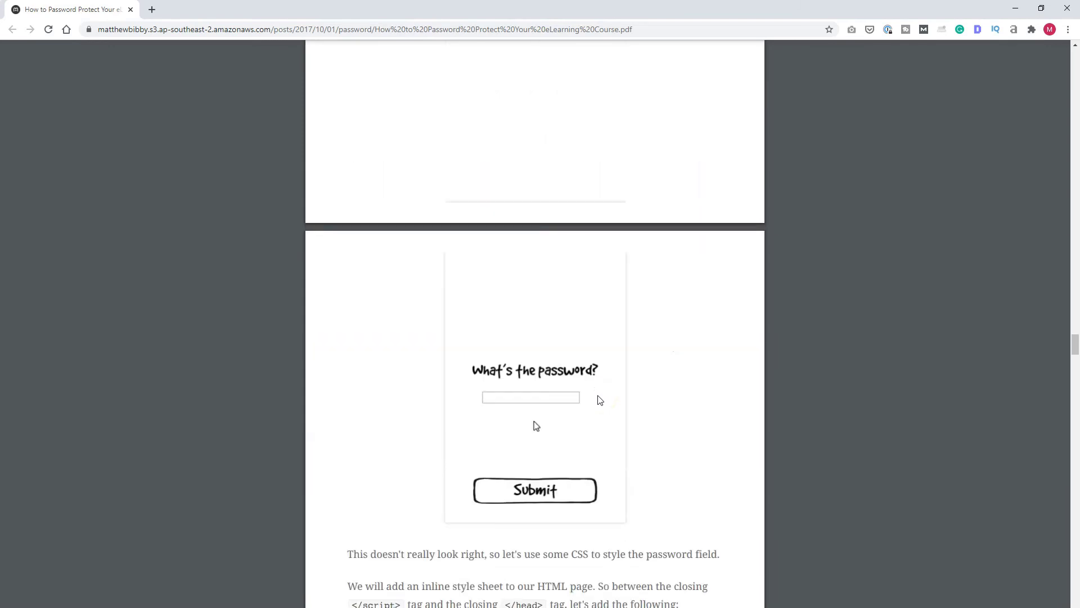